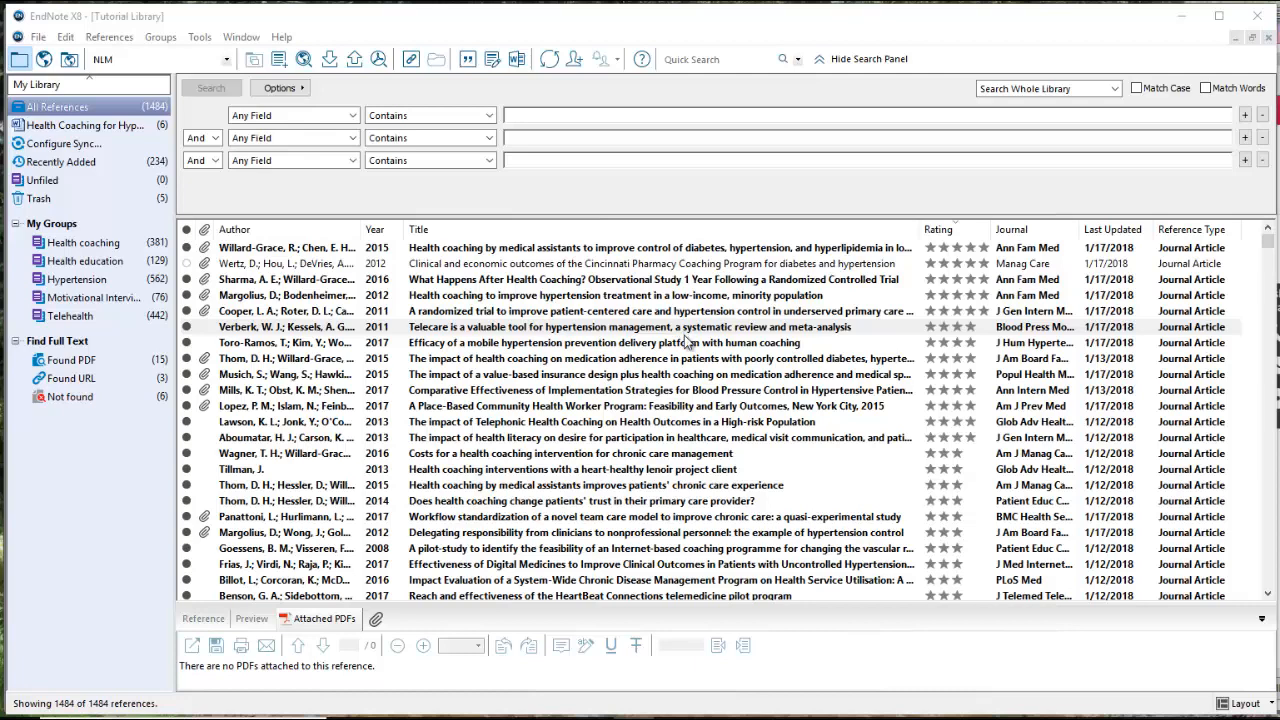
Attach the "Telephone coaching REVIEW" PDF from the Health Coaching folder to the 2011 "Telecare is a valuable tool for hypertension management" reference
click(577, 330)
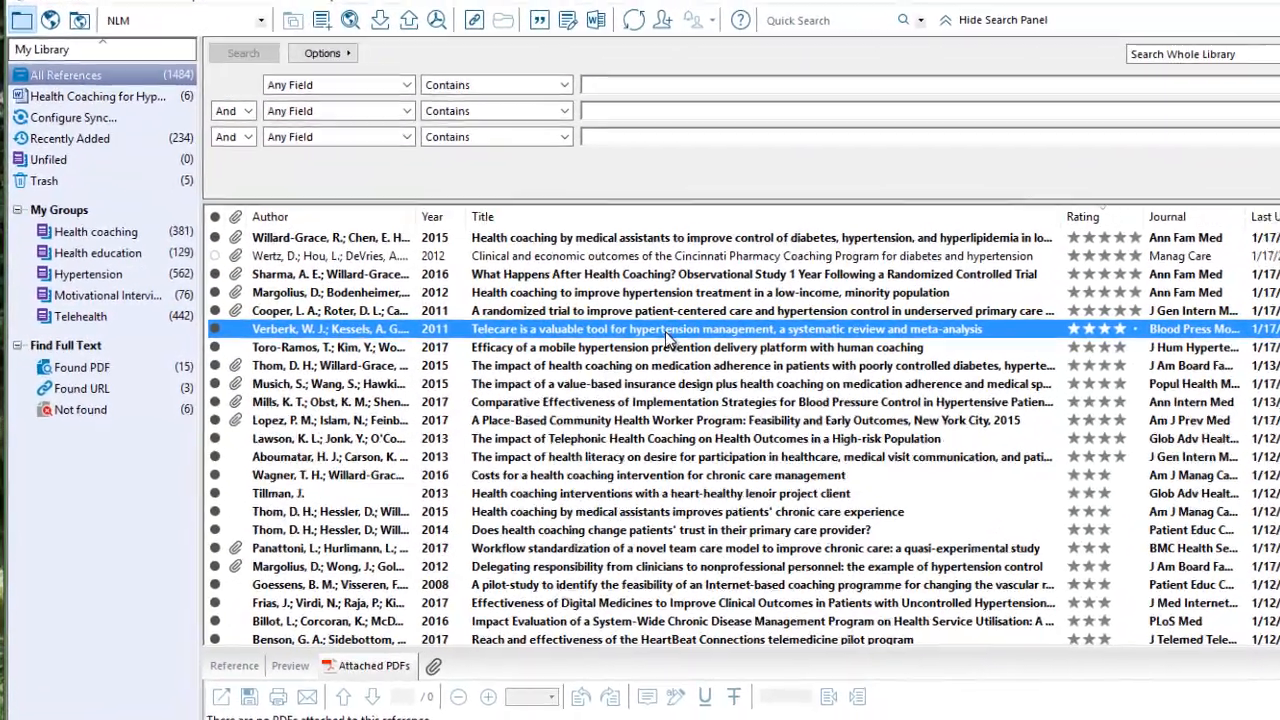
double_click(577, 330)
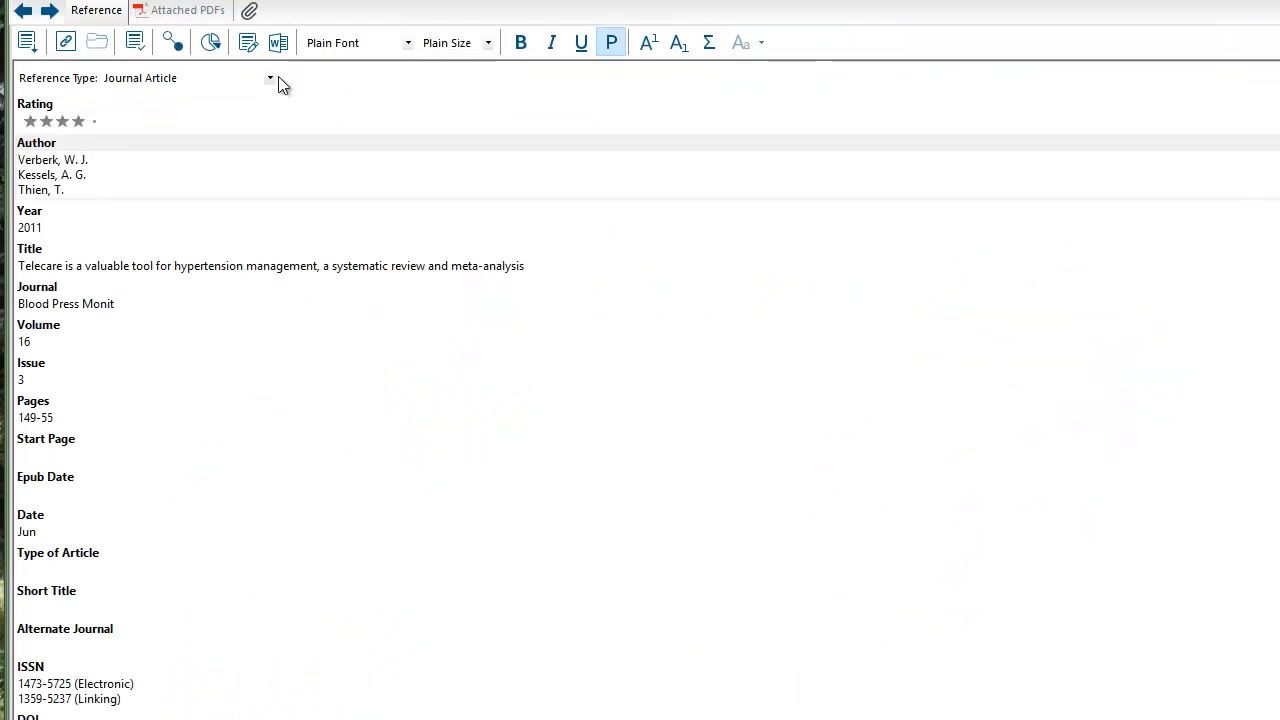
click(251, 12)
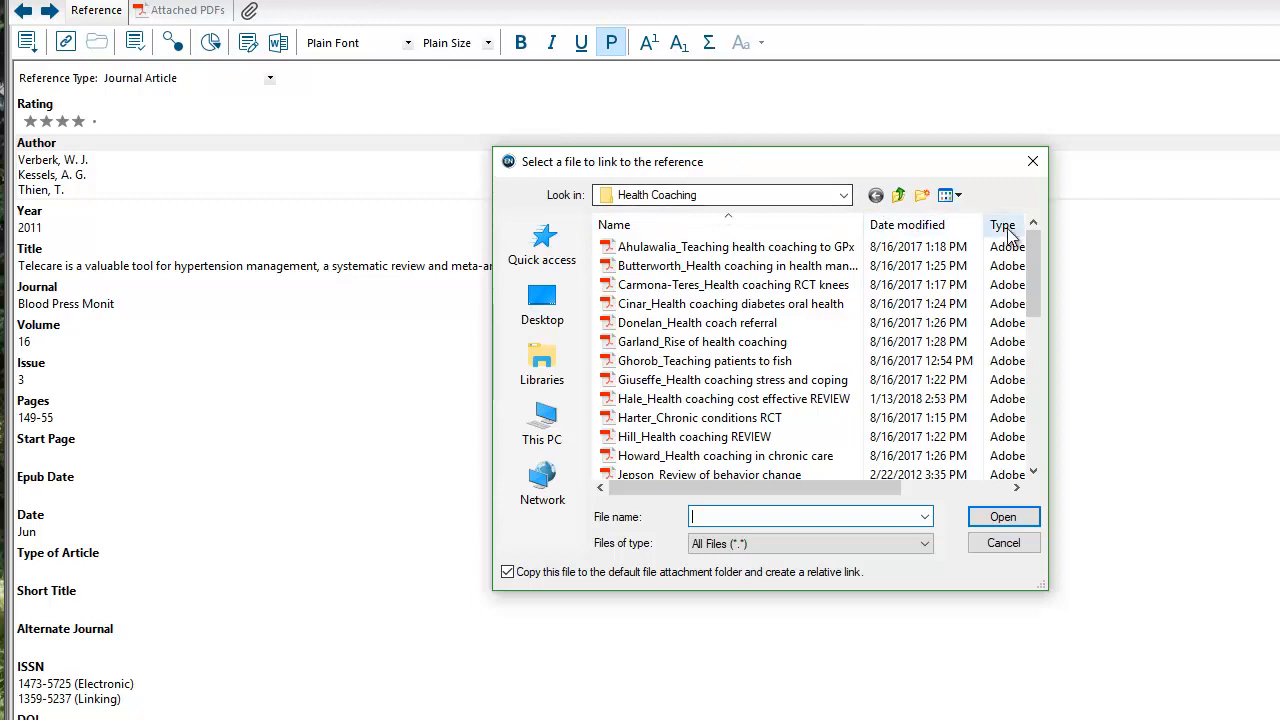
drag(1032, 252, 1033, 411)
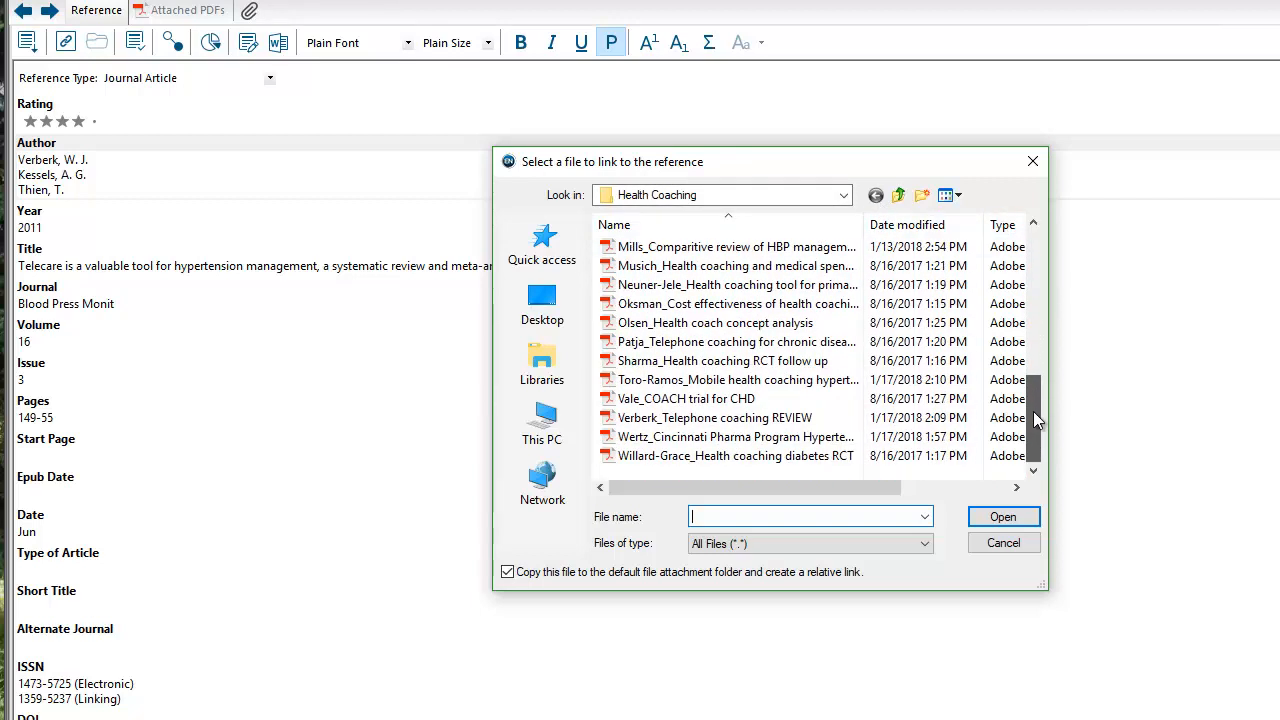
click(698, 427)
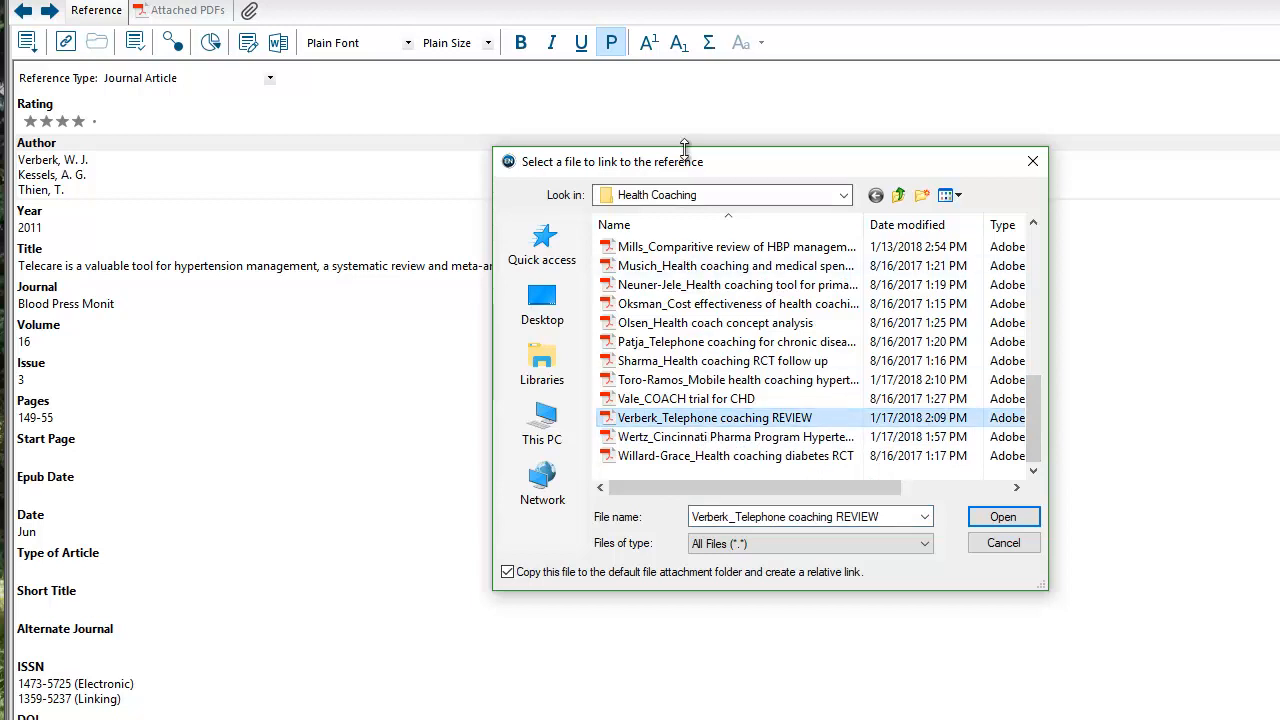
drag(686, 161, 760, 173)
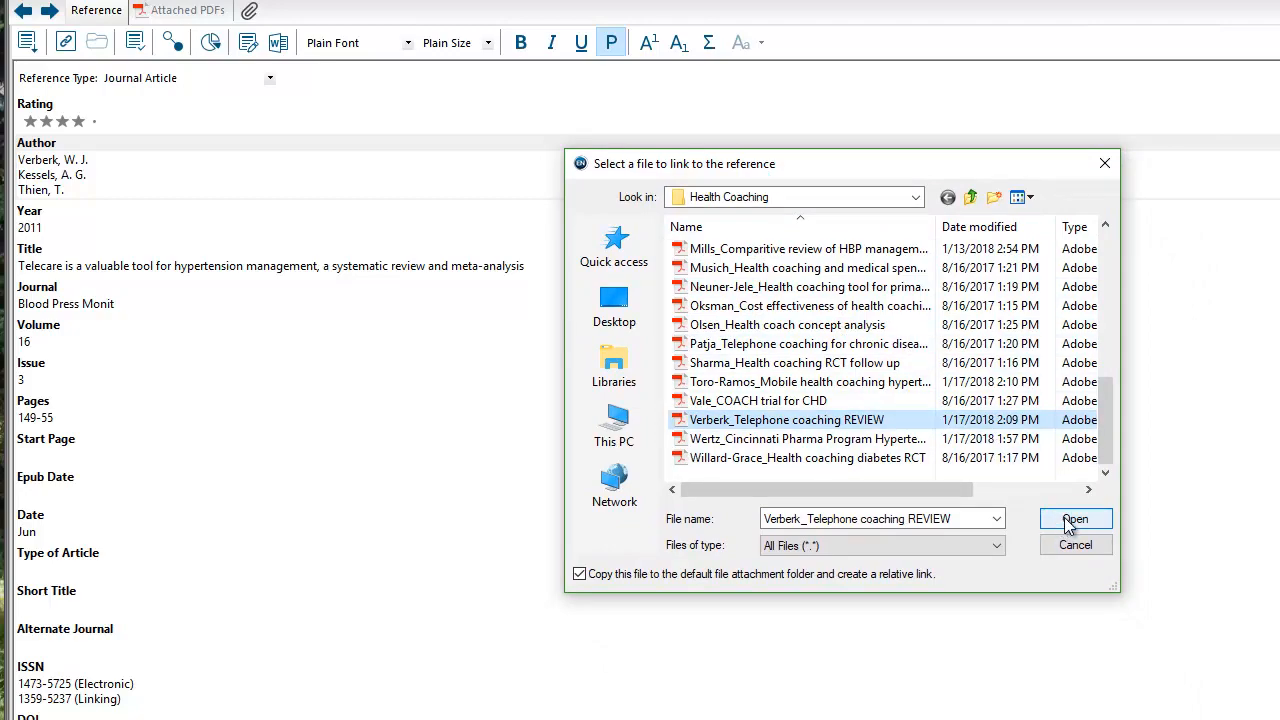
click(1073, 521)
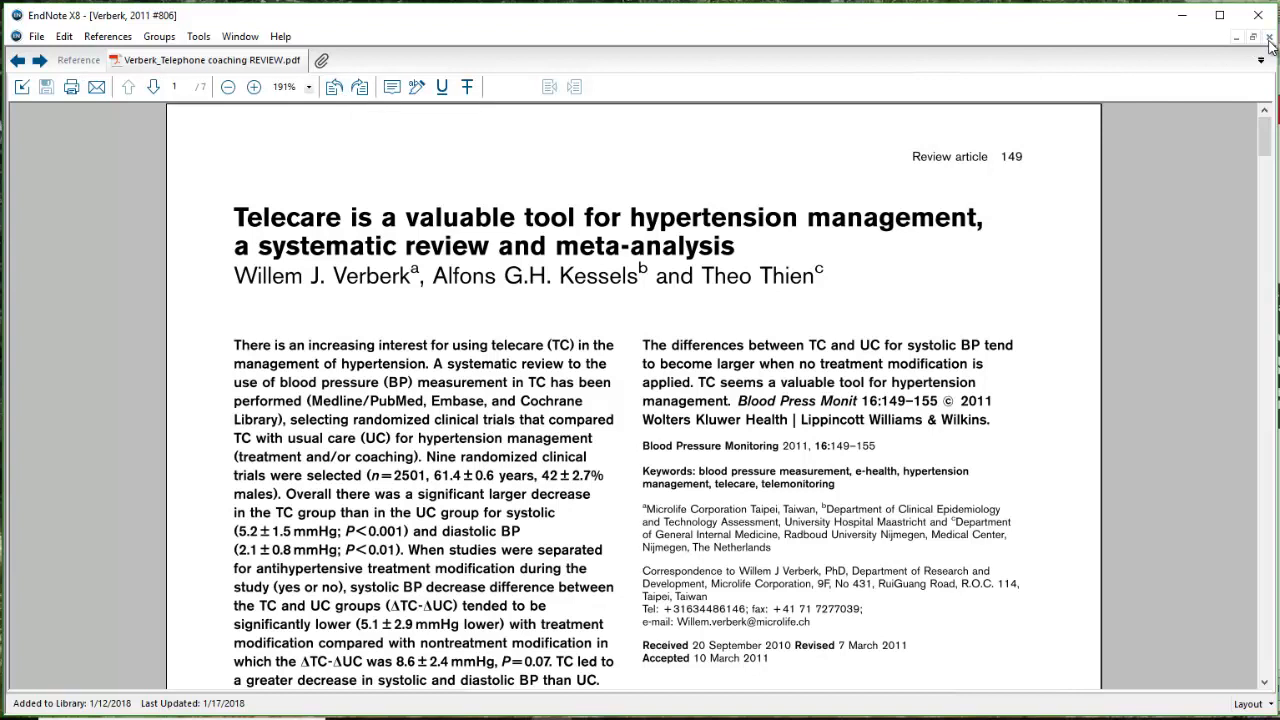
Return to the telecare reference's details, then close the record and save its changes
click(78, 60)
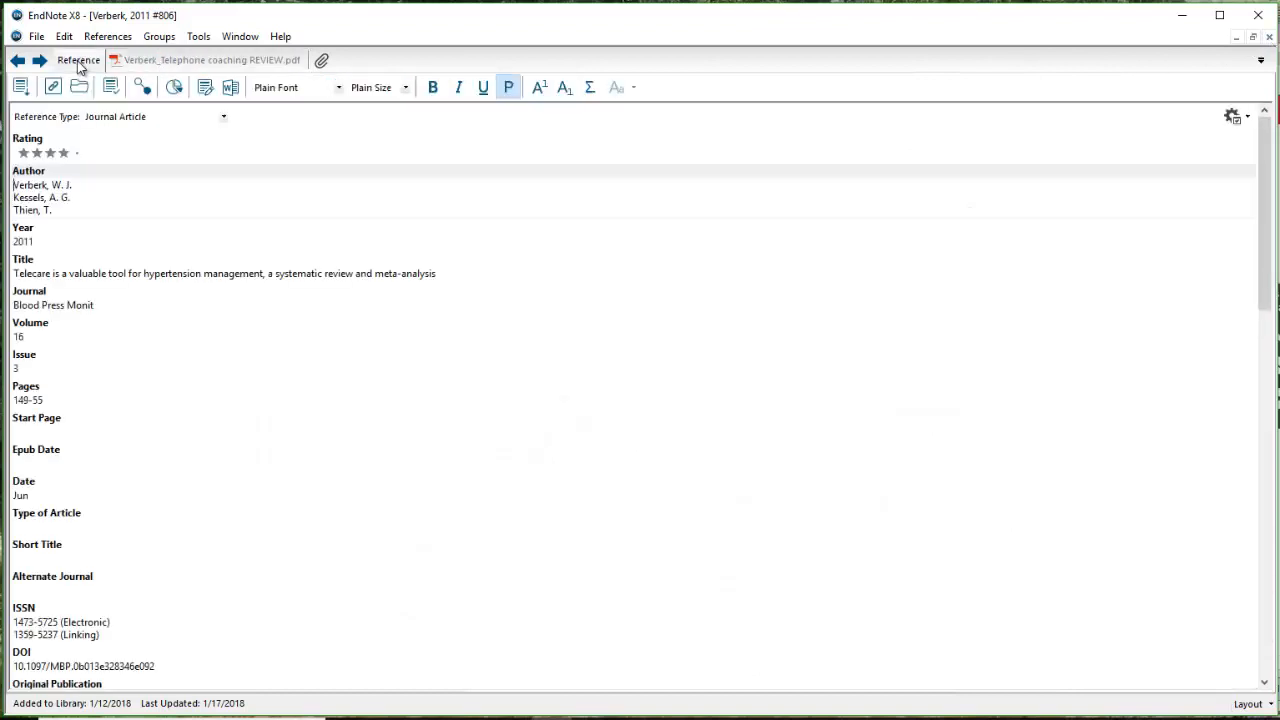
click(1267, 38)
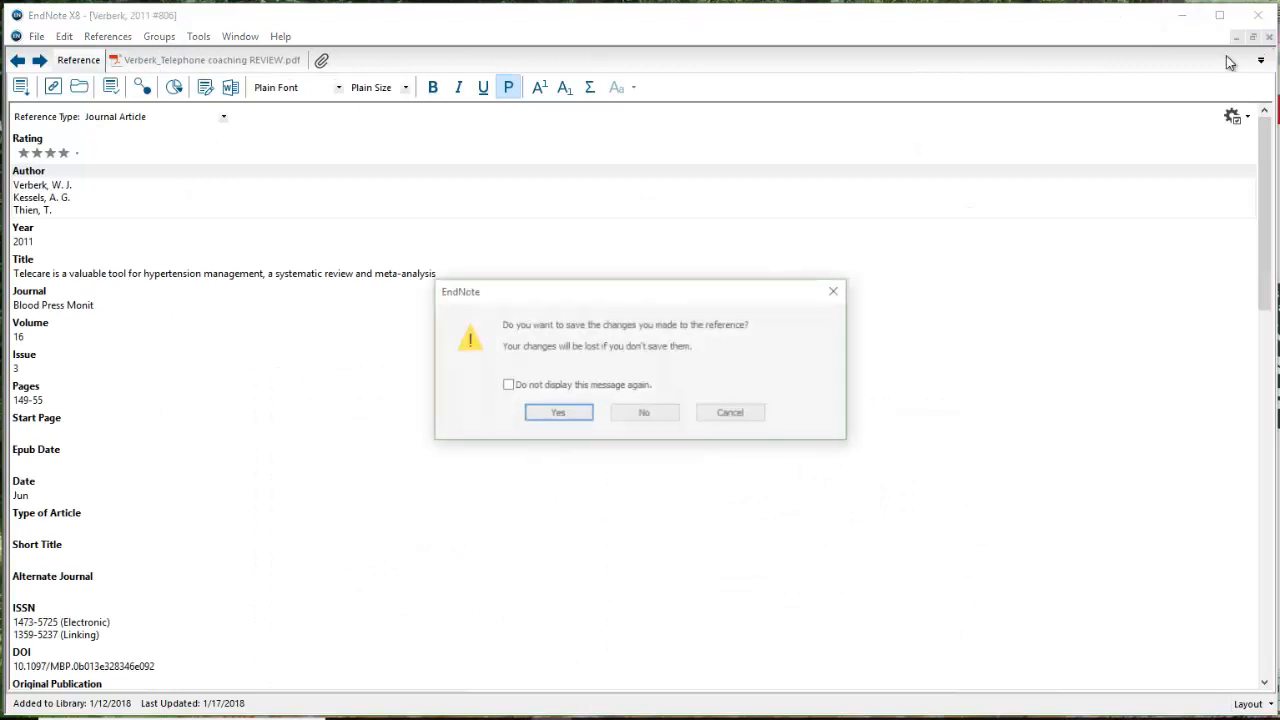
click(548, 416)
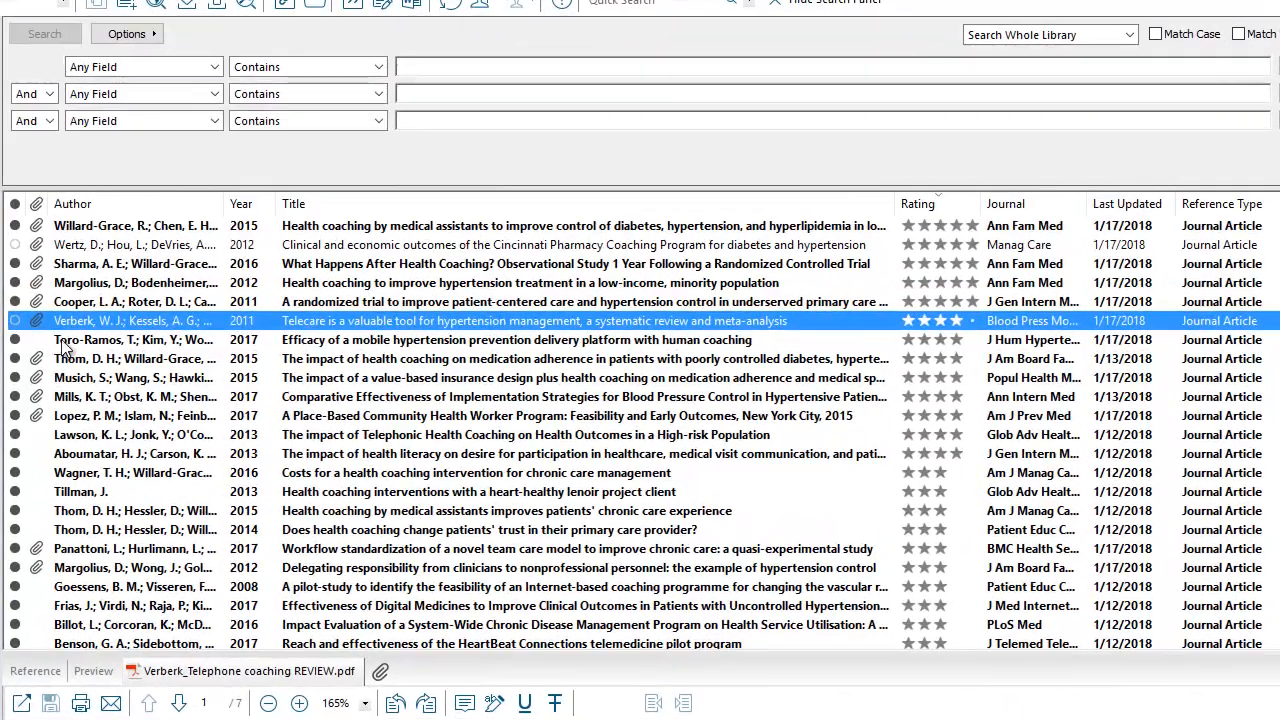
Attach the "Mobile health coaching hypertension" PDF to the 2017 "Efficacy of a mobile hypertension prevention delivery platform with human coaching" reference
click(66, 343)
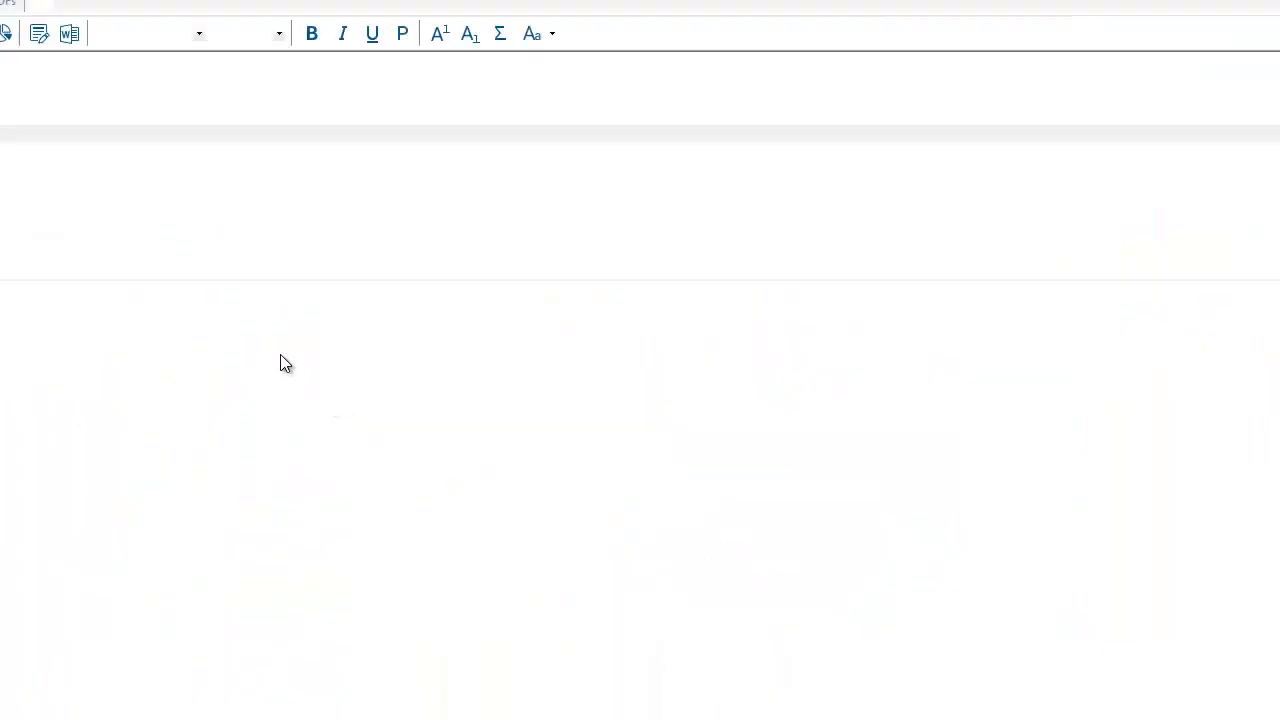
click(40, 8)
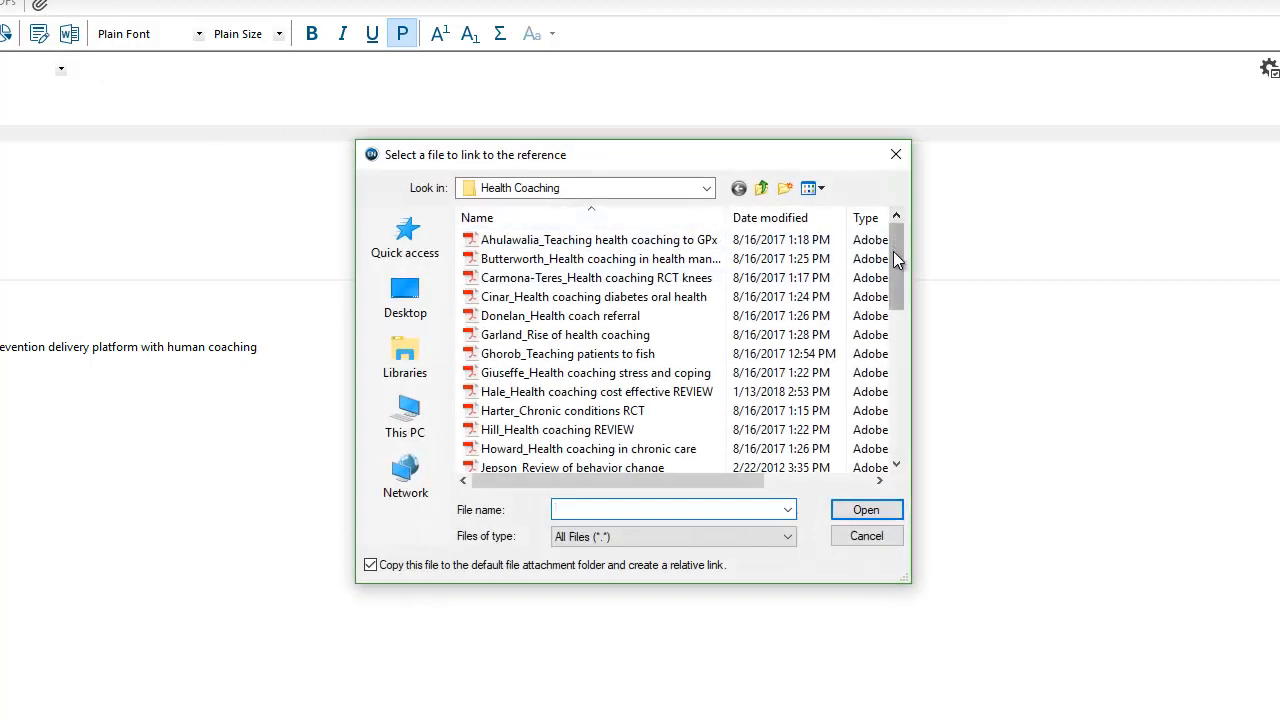
drag(893, 251, 891, 371)
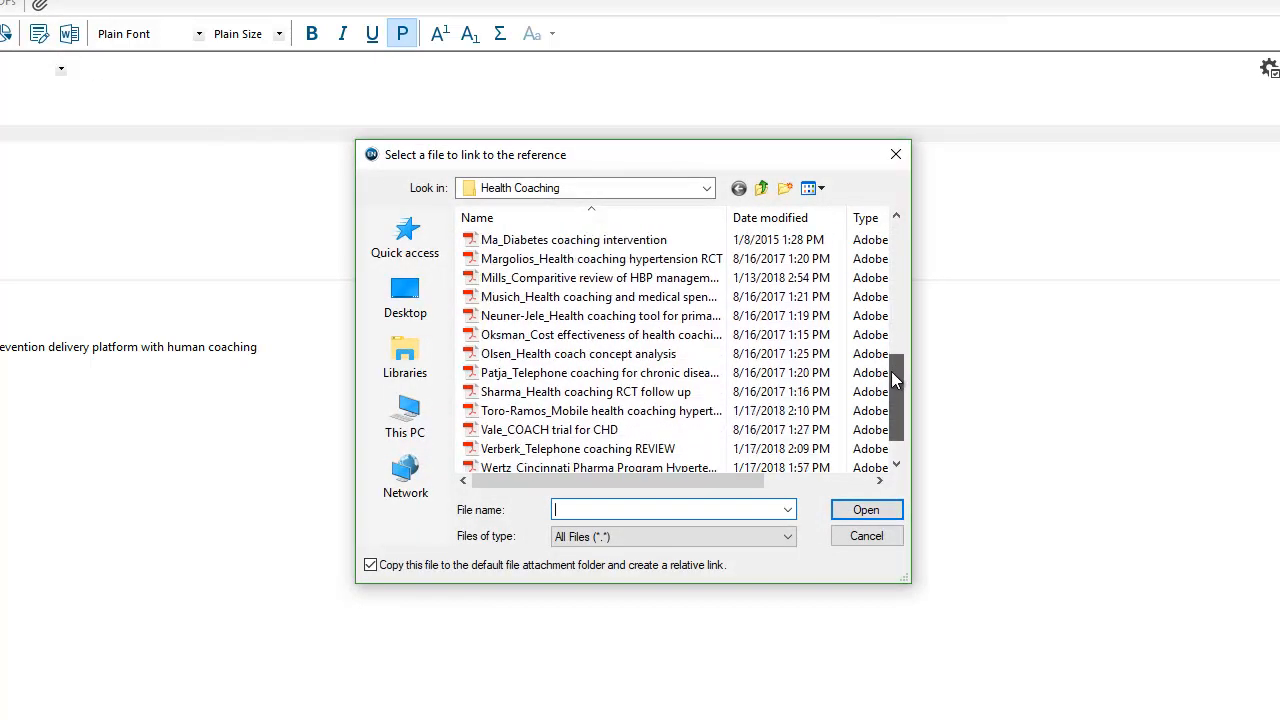
click(569, 411)
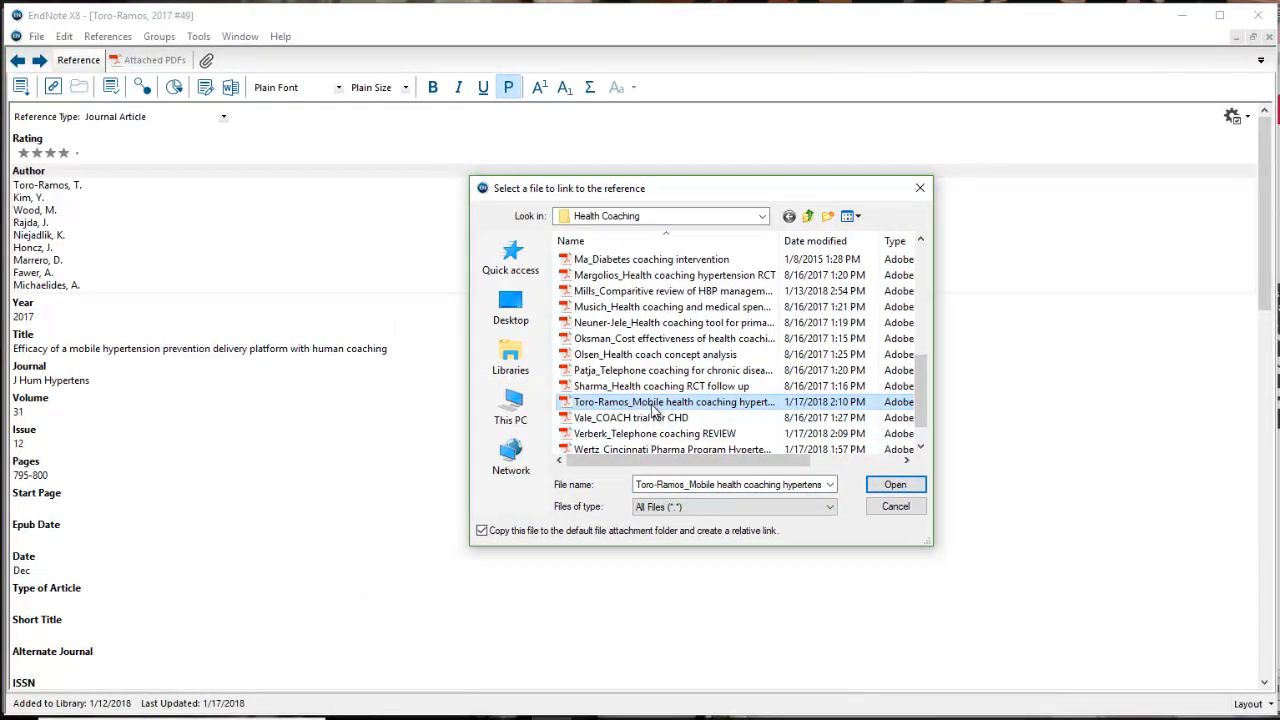
click(896, 486)
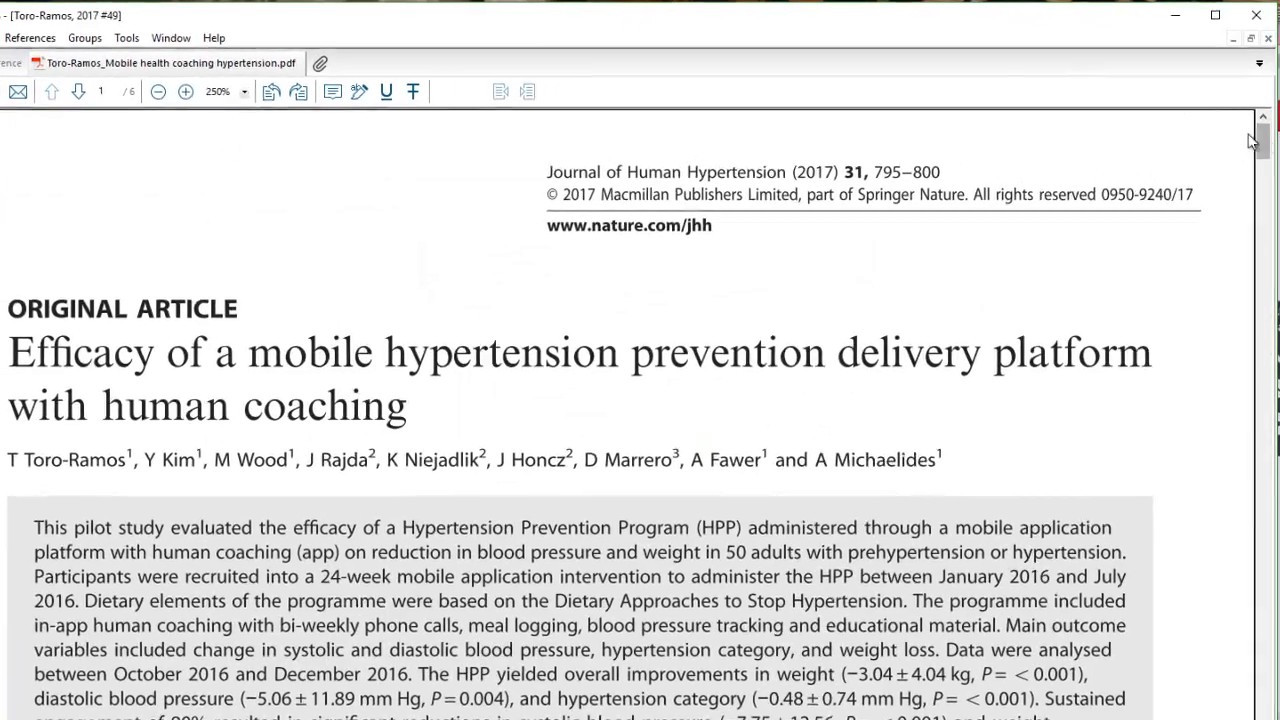
Go back from the attached PDF to the mobile hypertension reference's details and close the record, saving the changes
mouse_move(1262, 140)
mouse_down()
mouse_move(1270, 286)
mouse_move(1259, 143)
mouse_up()
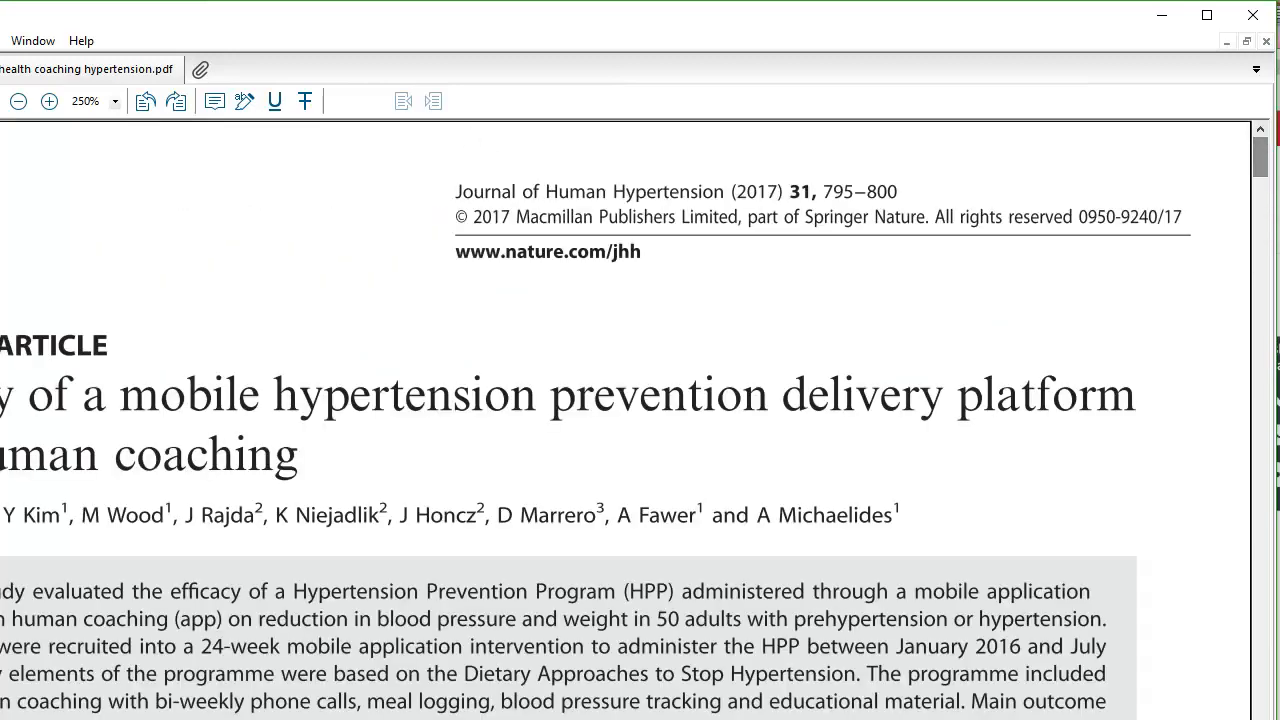
click(2, 69)
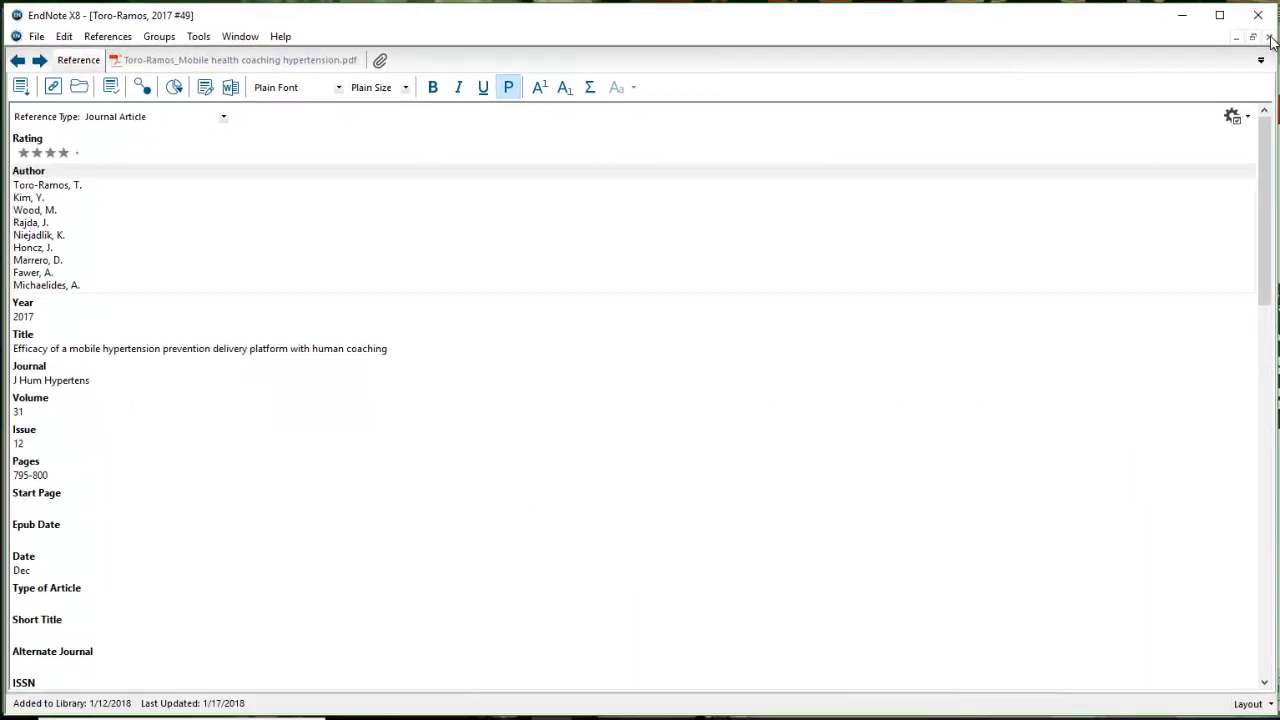
click(1270, 38)
click(557, 414)
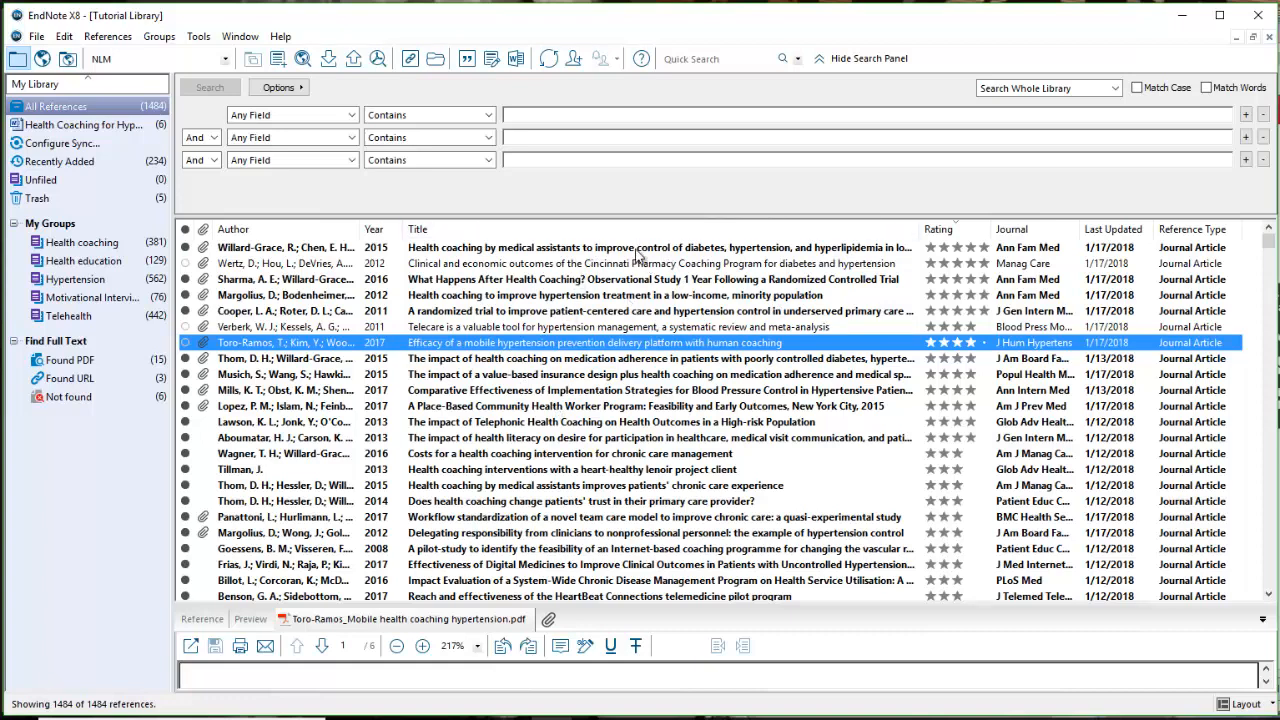
Mark the Cincinnati Pharmacy Coaching, telecare and mobile hypertension references as unread, and the Telephonic Health Coaching reference as read
click(185, 263)
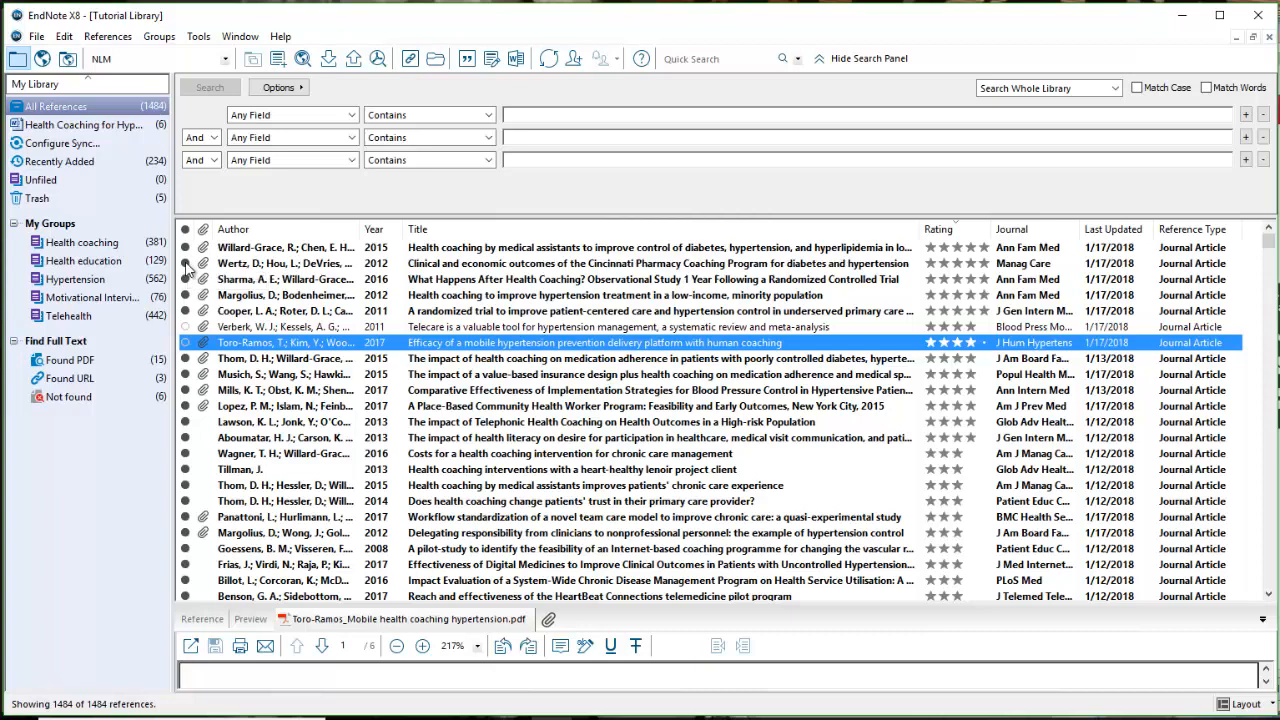
click(185, 328)
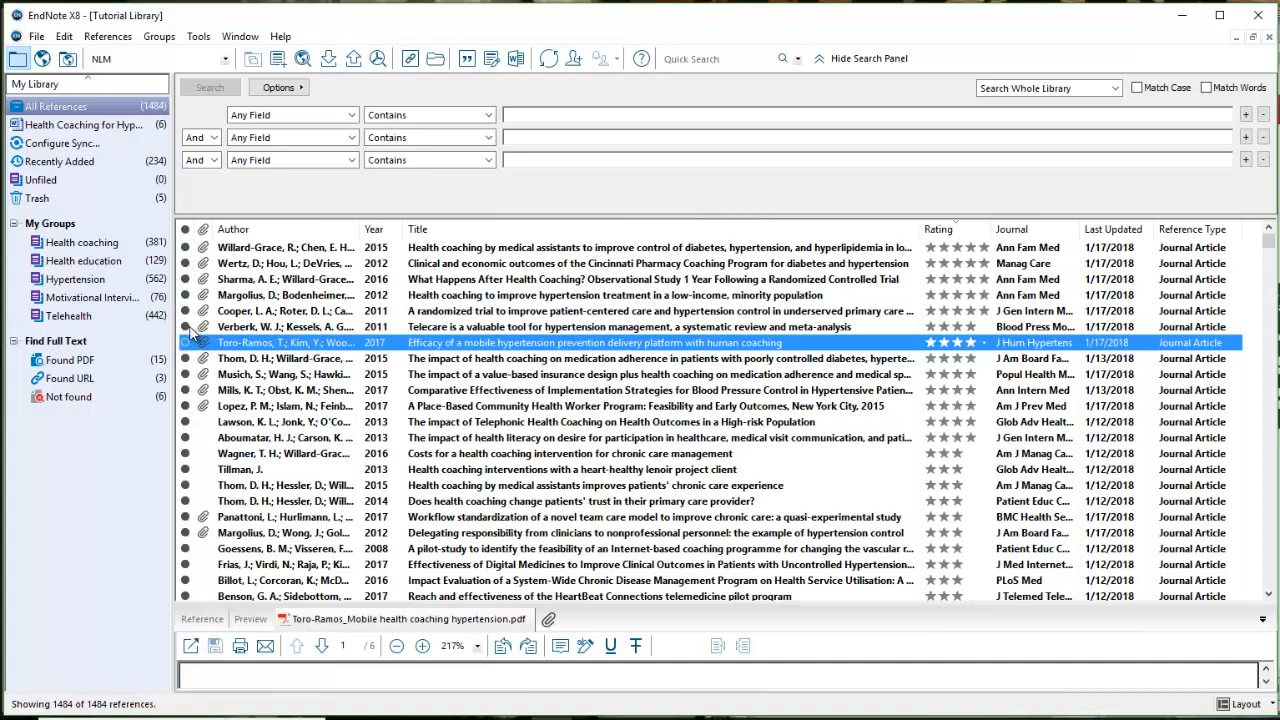
click(185, 406)
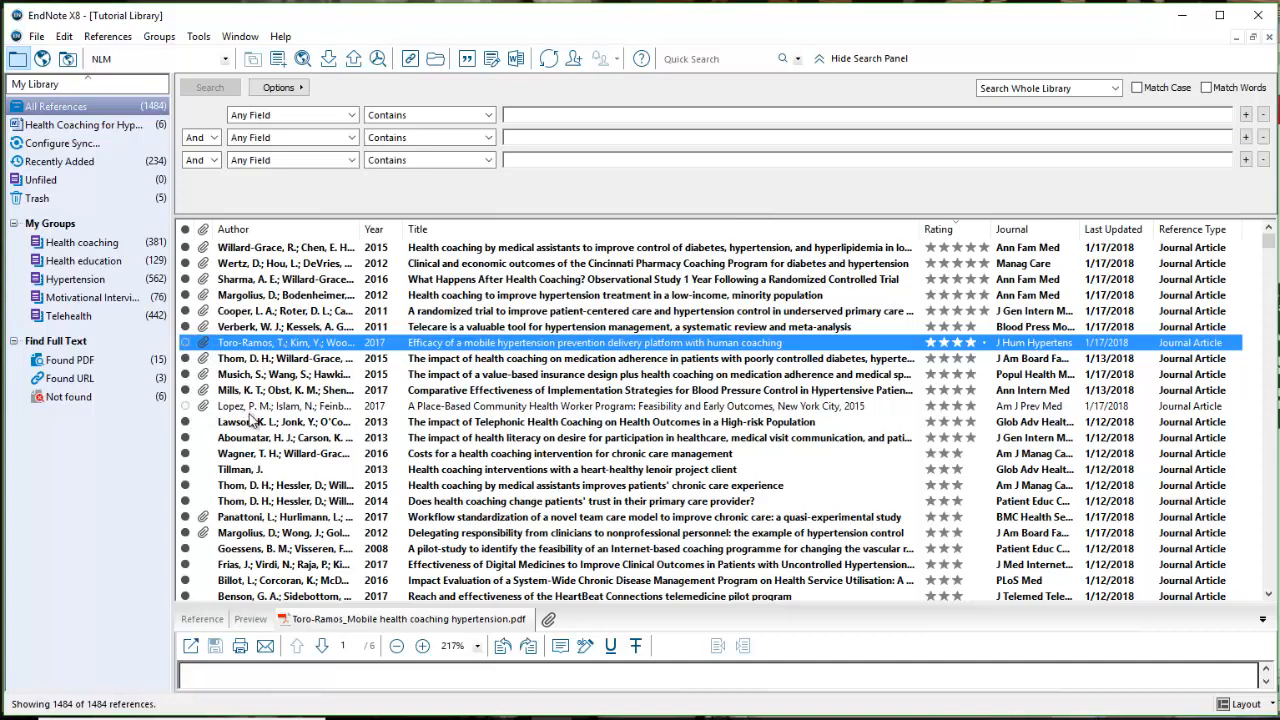
click(185, 406)
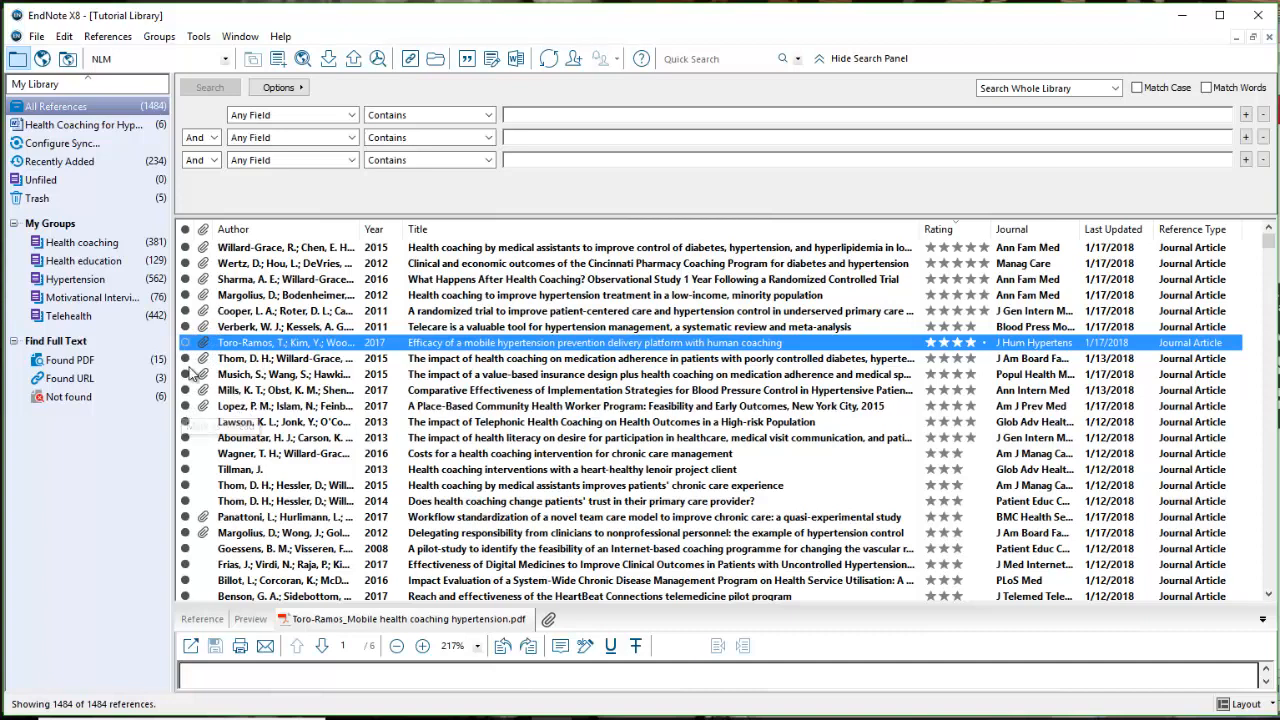
click(185, 342)
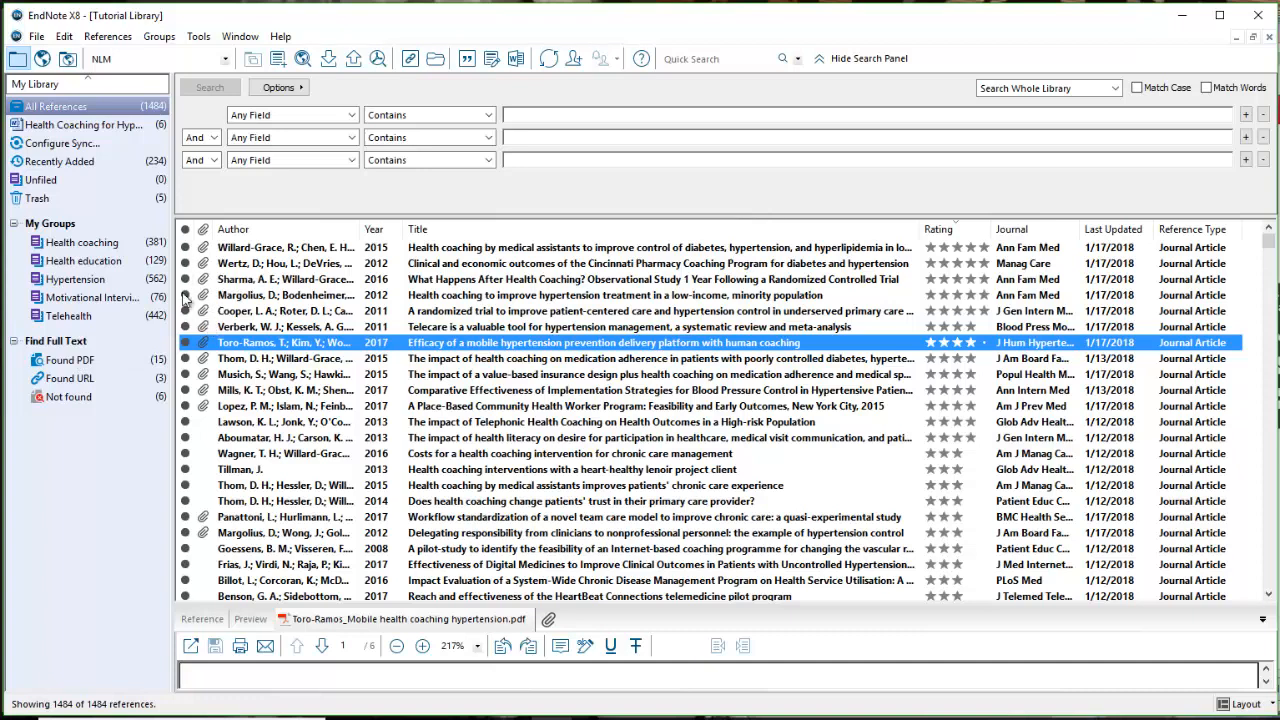
click(185, 422)
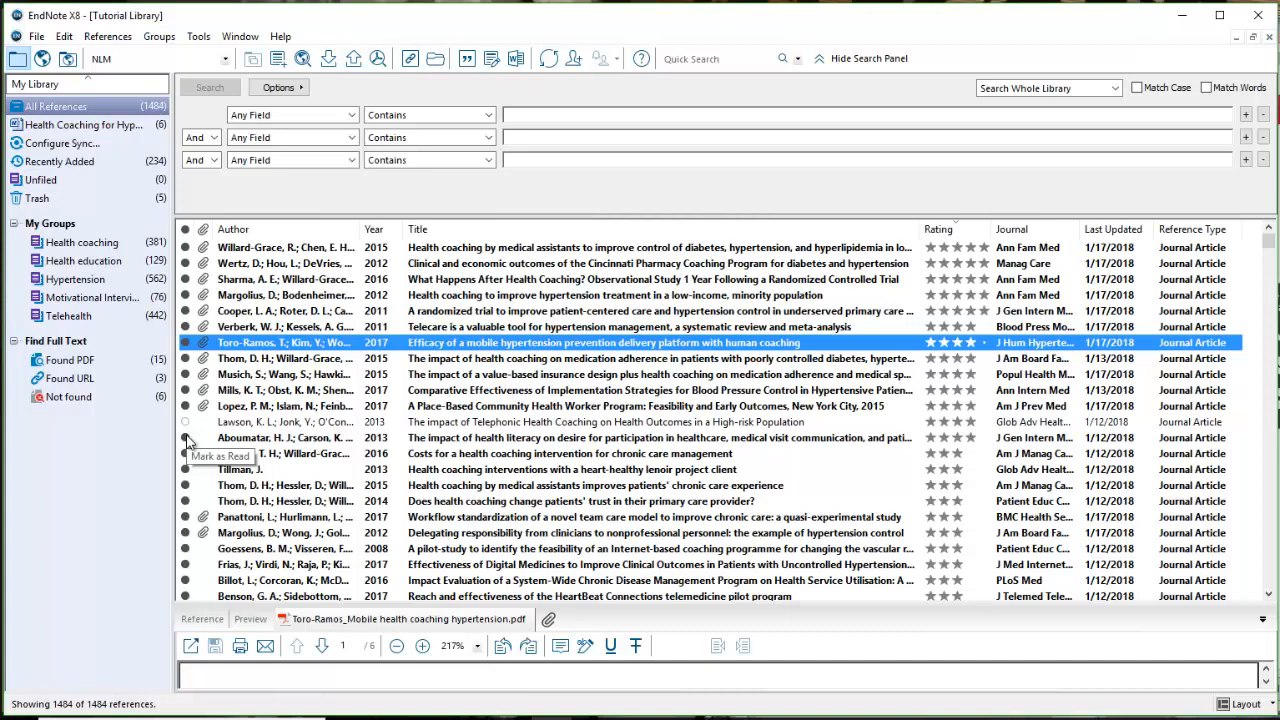
Mark all unread references in the Not found full-text group as read
click(64, 399)
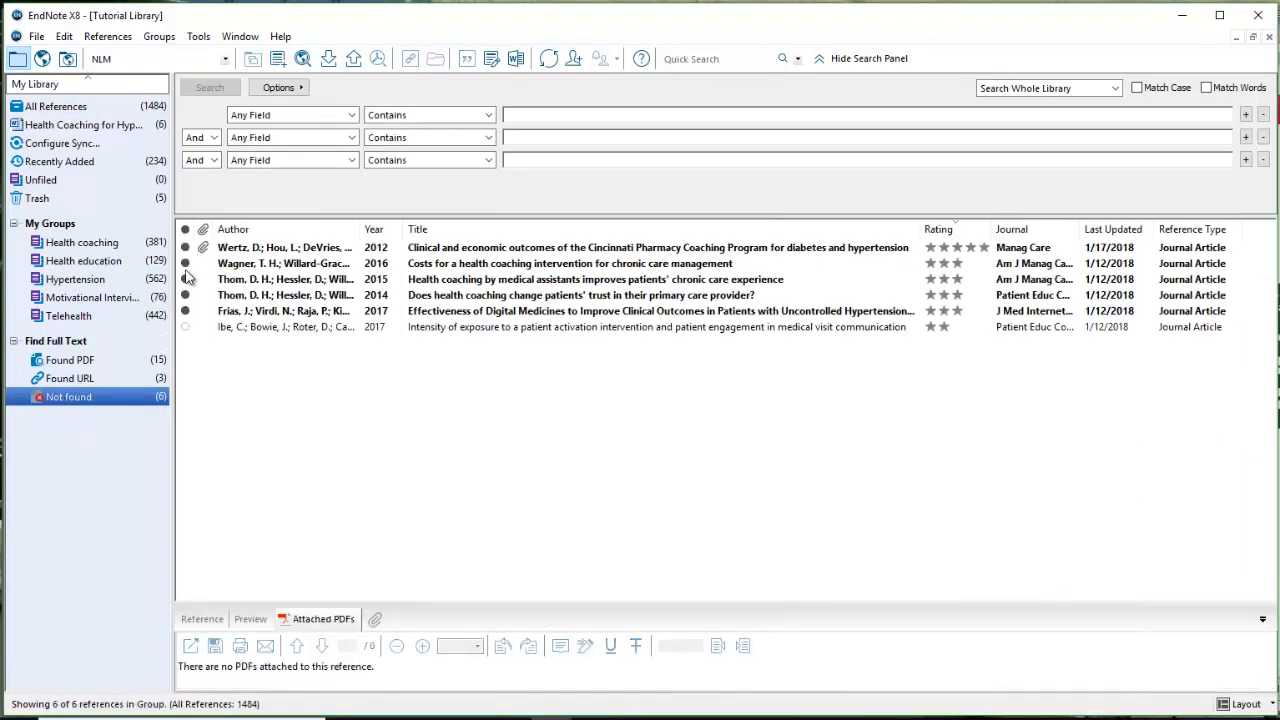
click(185, 312)
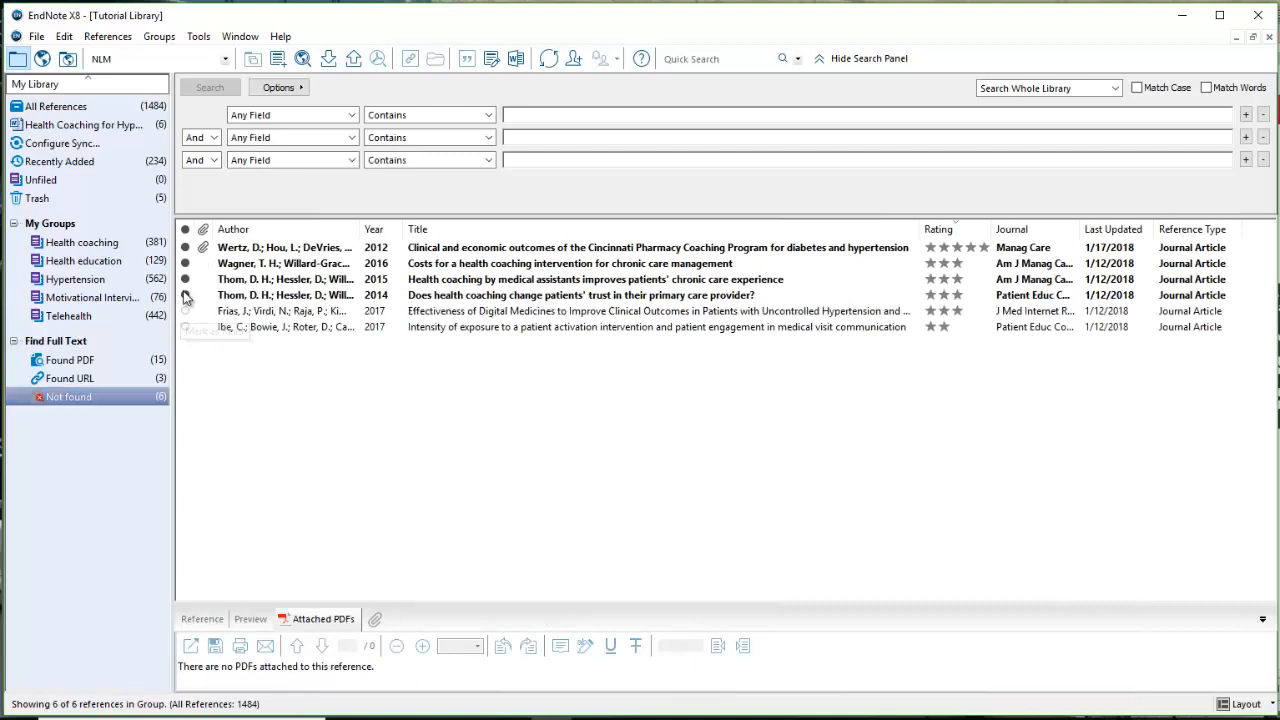
click(185, 295)
click(185, 279)
click(185, 263)
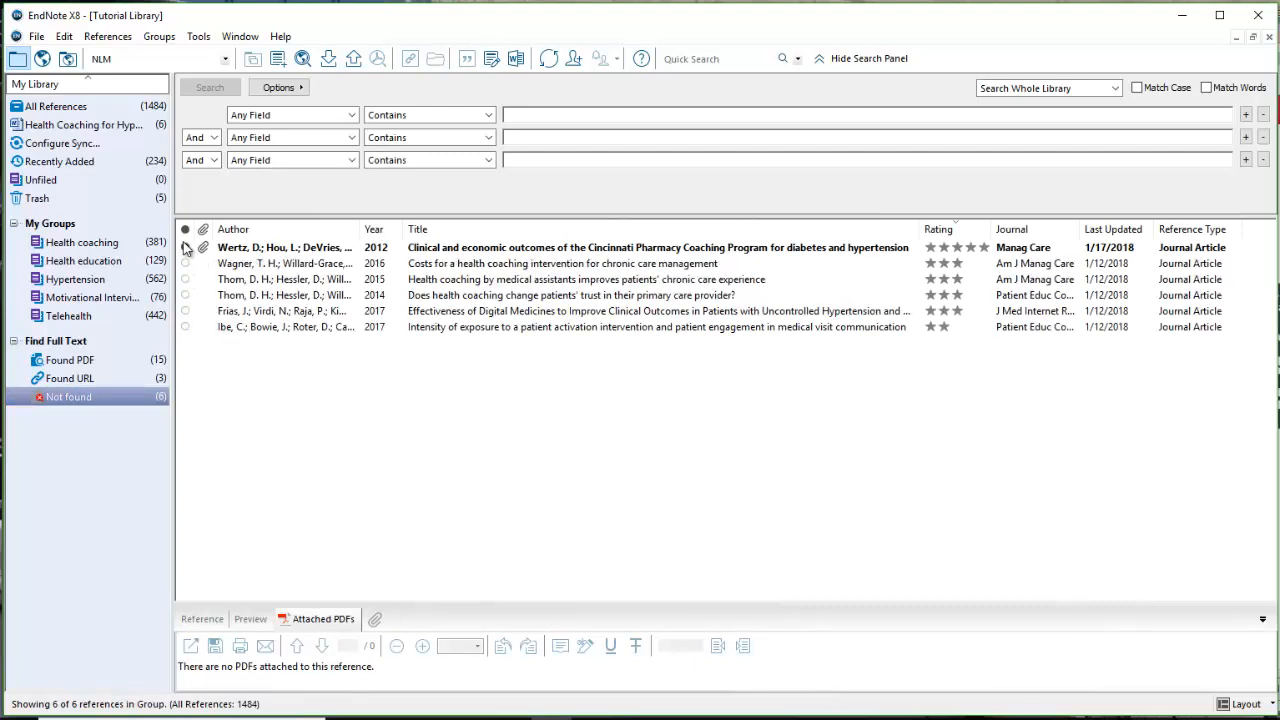
click(185, 247)
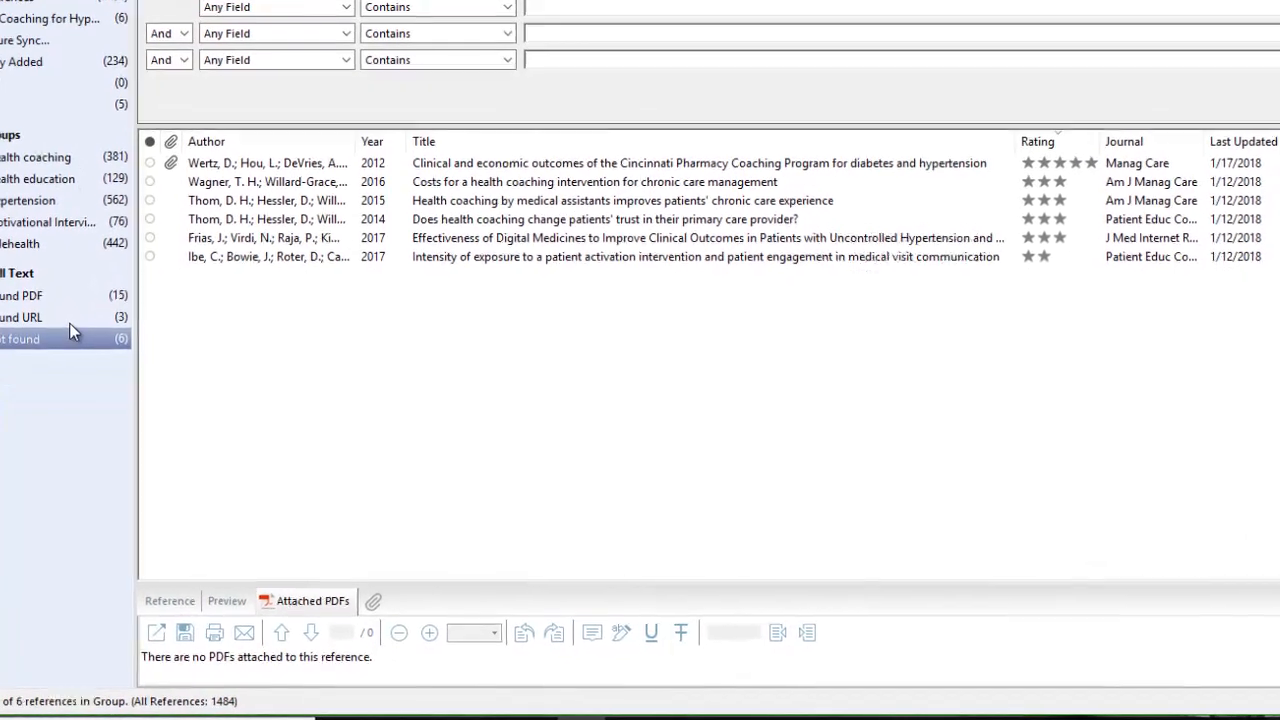
Open the "What is health coaching anyway?" reference from the Found URL group and follow its PubMed link to the web browser
click(115, 380)
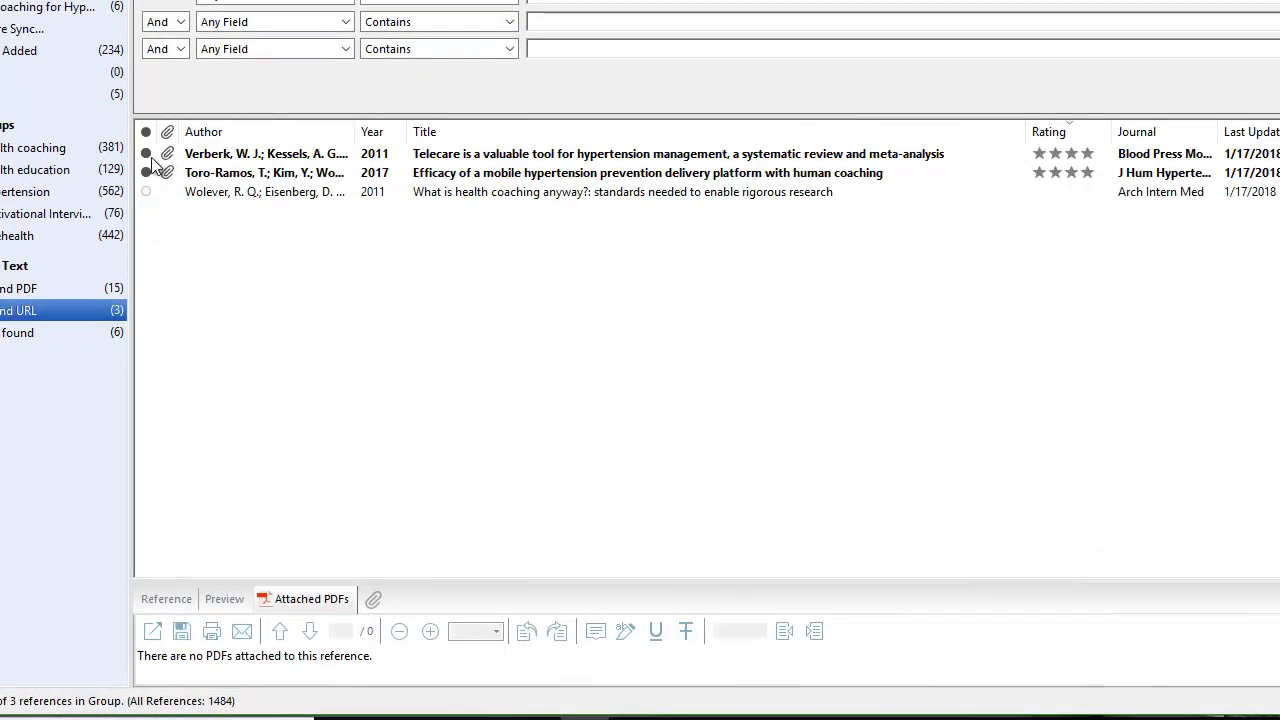
click(200, 198)
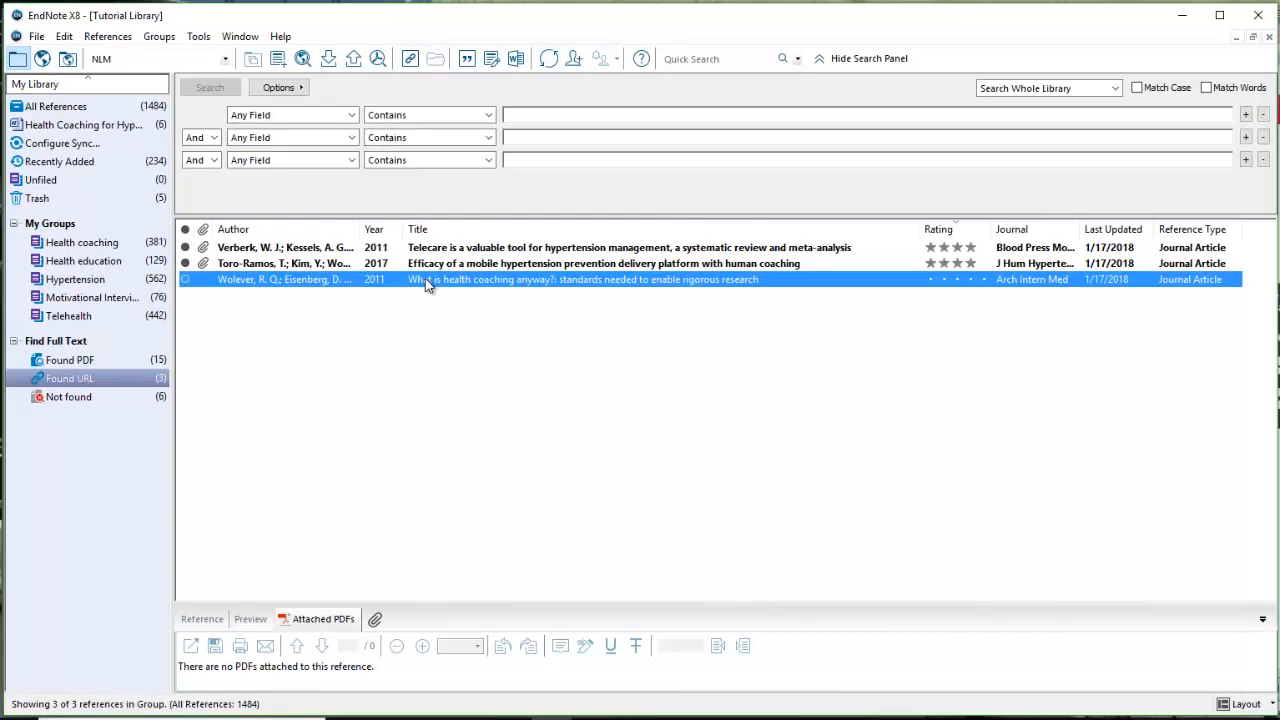
double_click(425, 278)
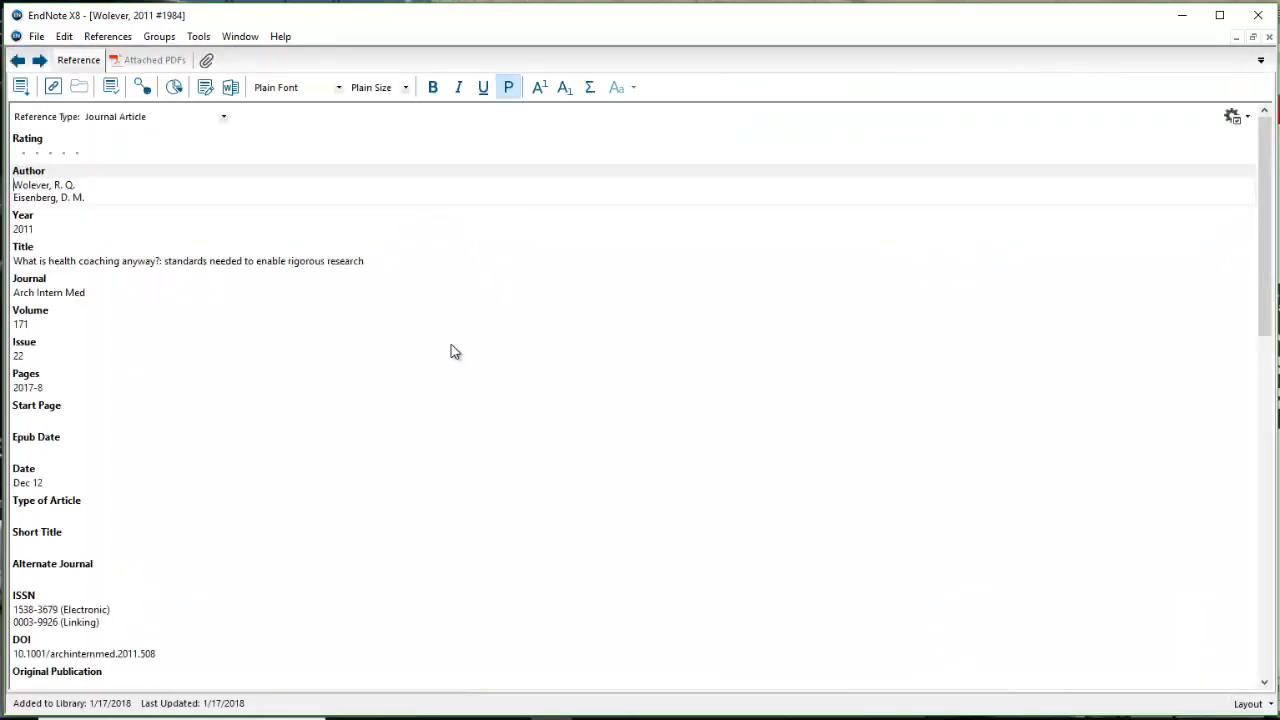
scroll(763, 290, down, 3)
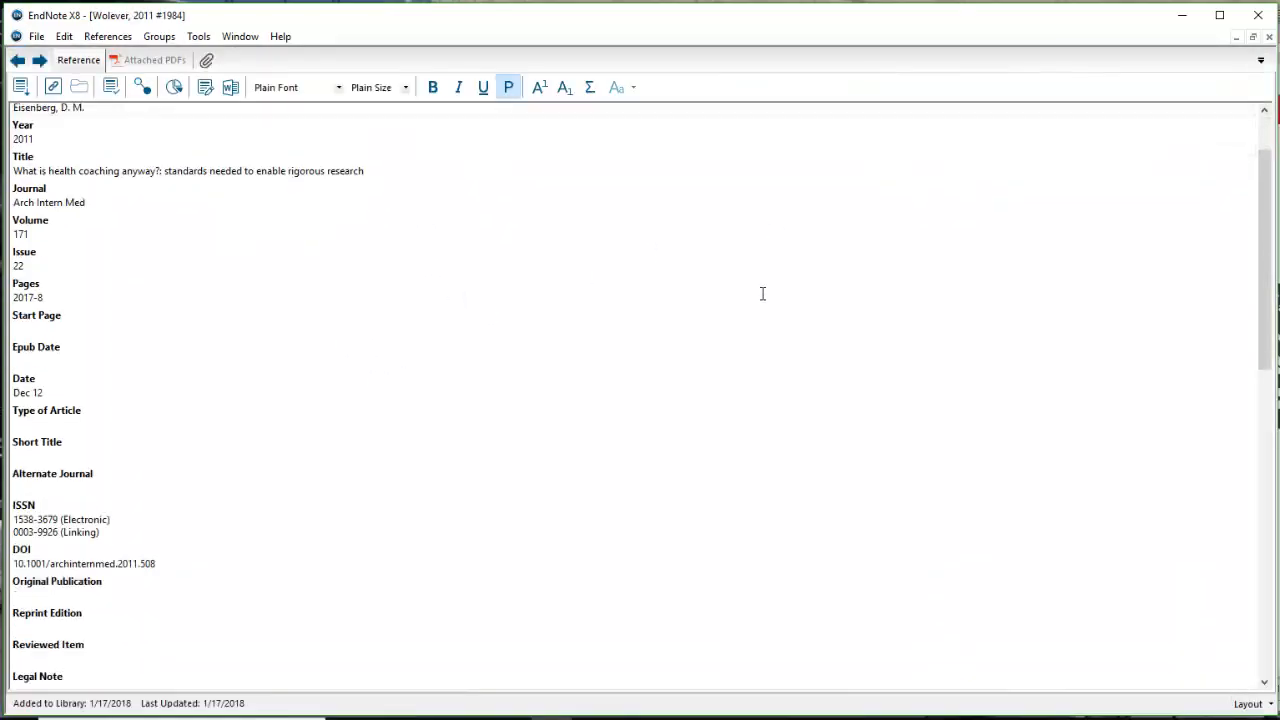
scroll(763, 293, down, 10)
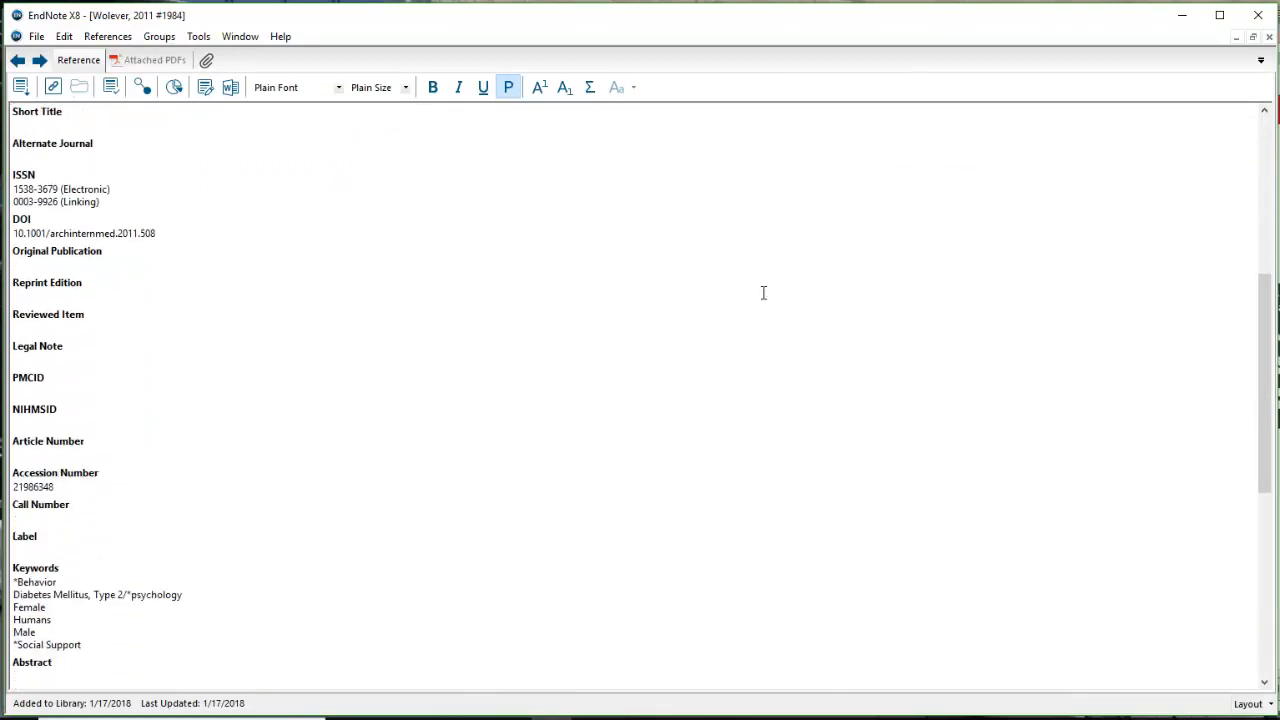
scroll(760, 293, down, 8)
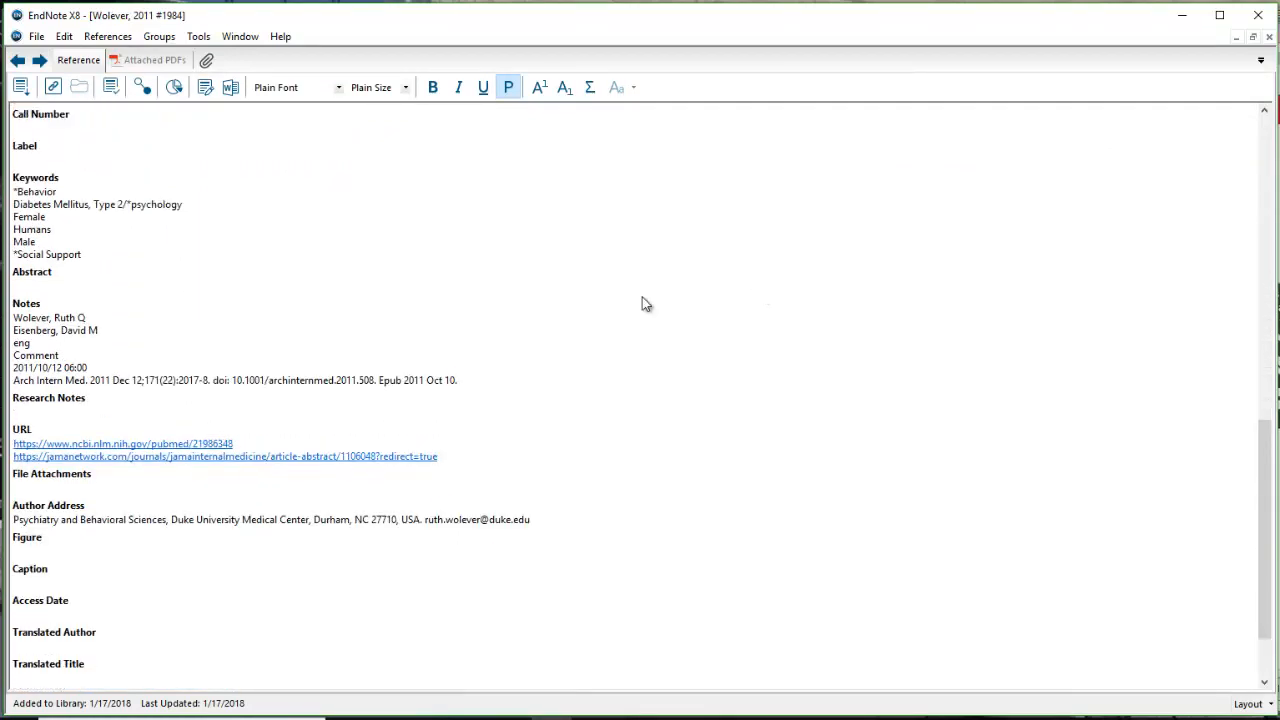
click(129, 446)
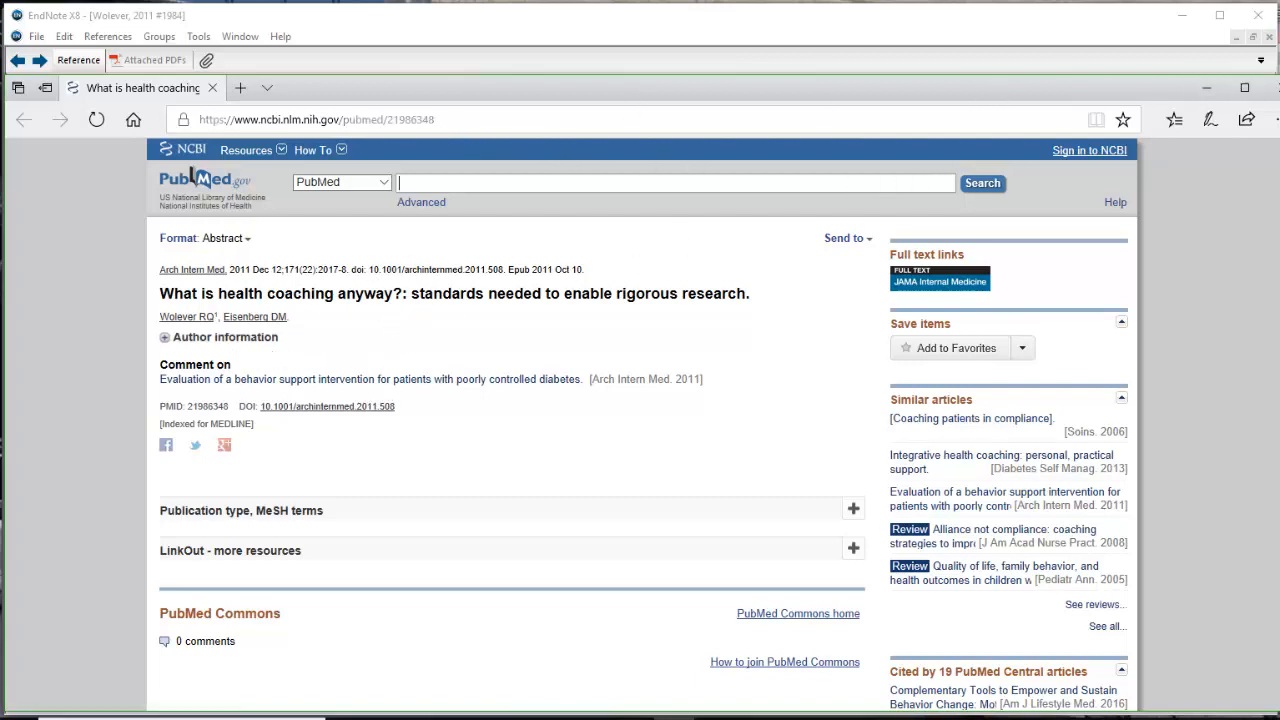
Close the PubMed page in the browser and the "What is health coaching anyway?" record to return to the library list
click(1271, 88)
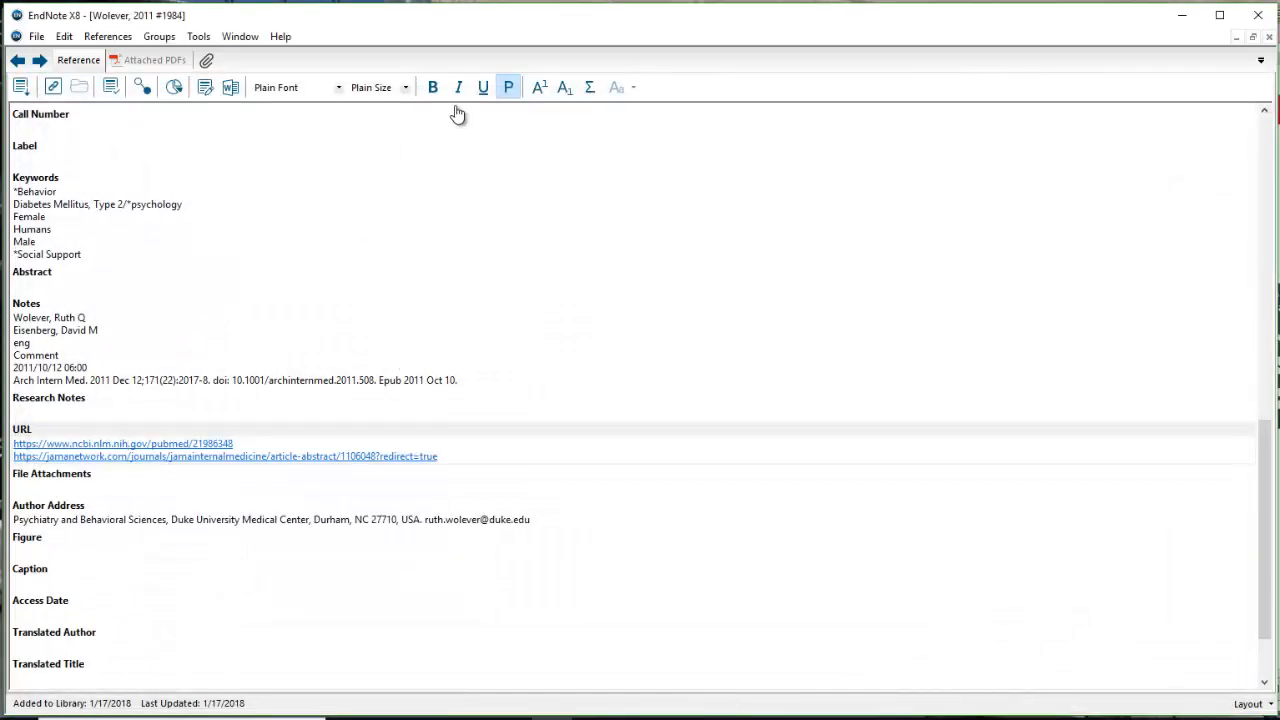
click(1269, 38)
click(1268, 37)
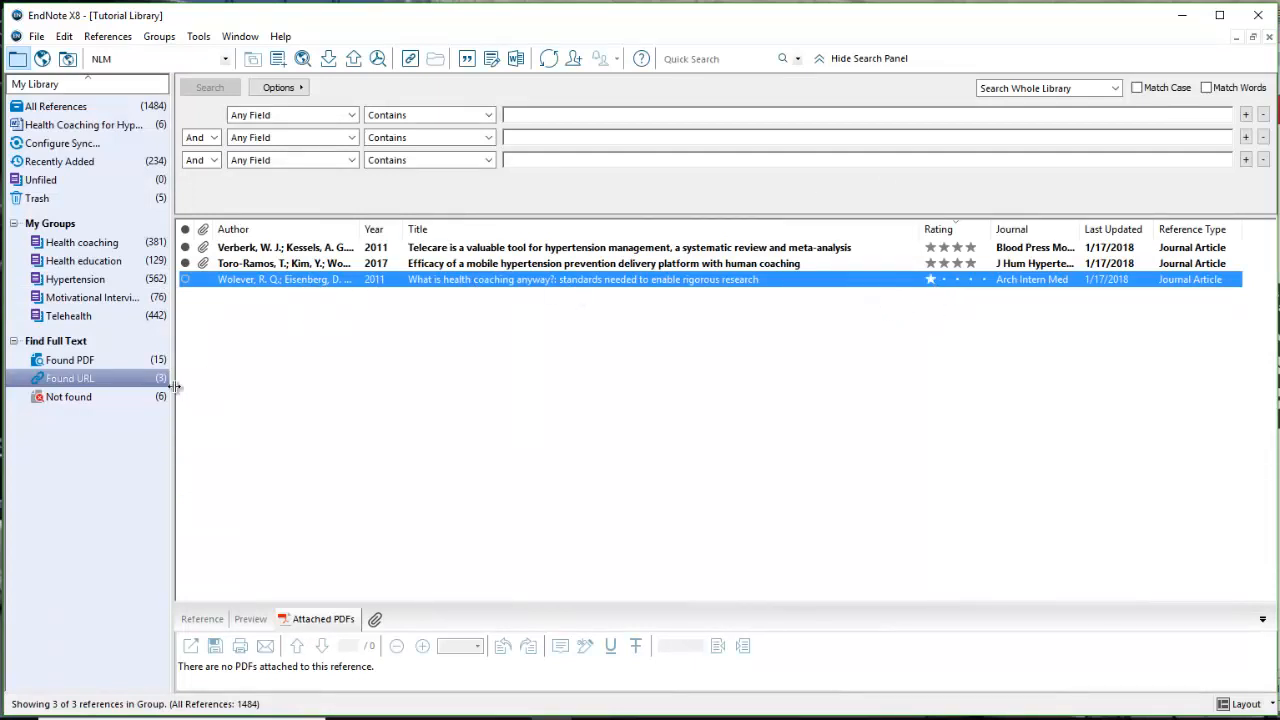
Review the Not found and Found URL groups, and mark the Cincinnati Pharmacy Coaching Program reference as unread in All References
click(90, 400)
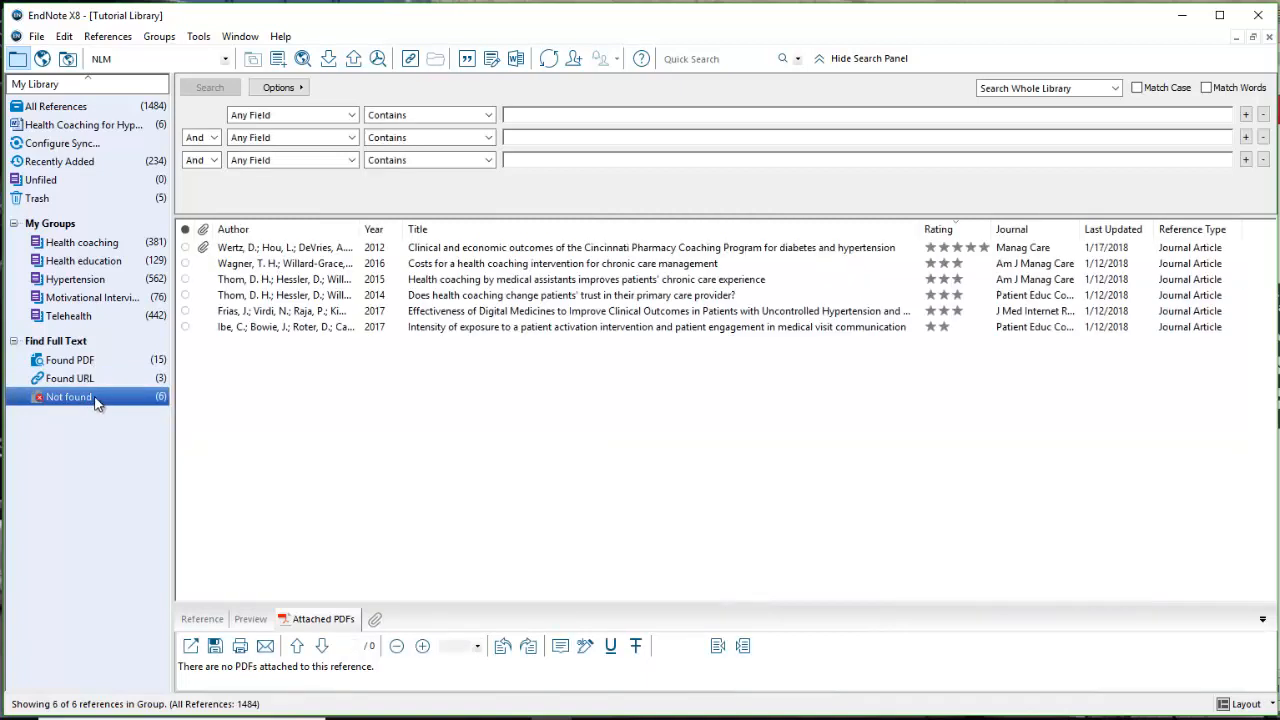
click(92, 378)
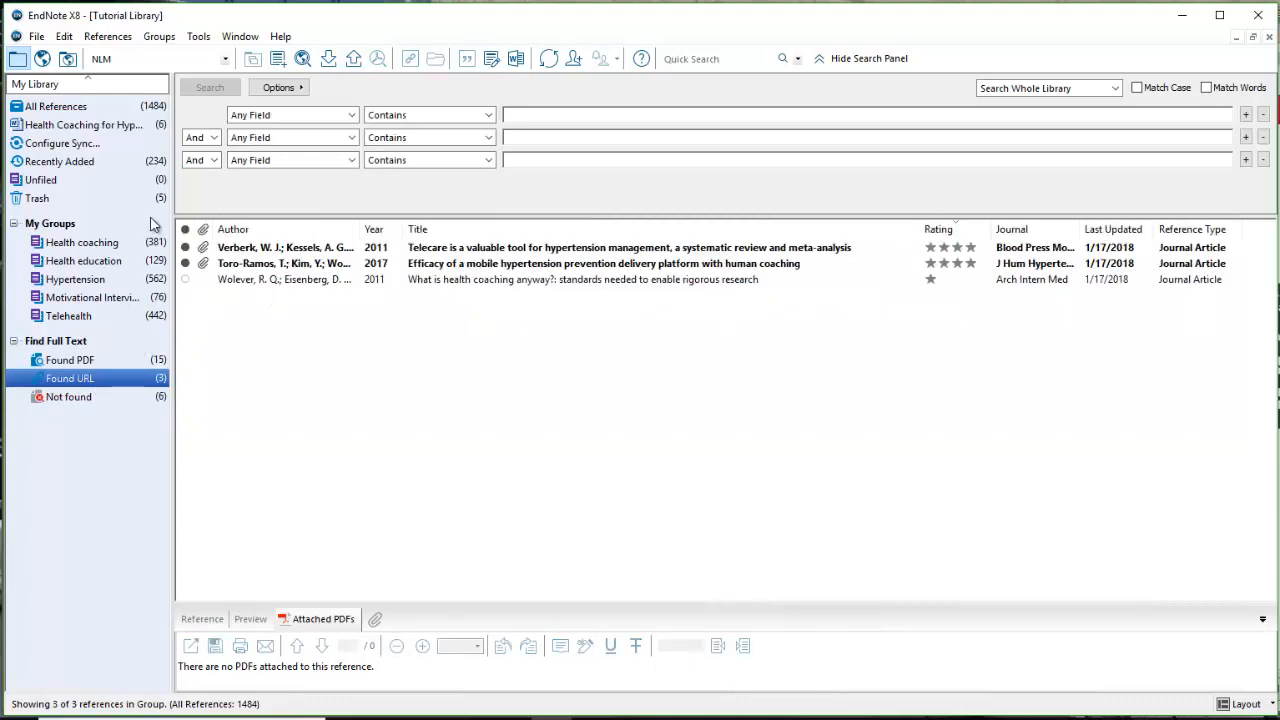
click(103, 106)
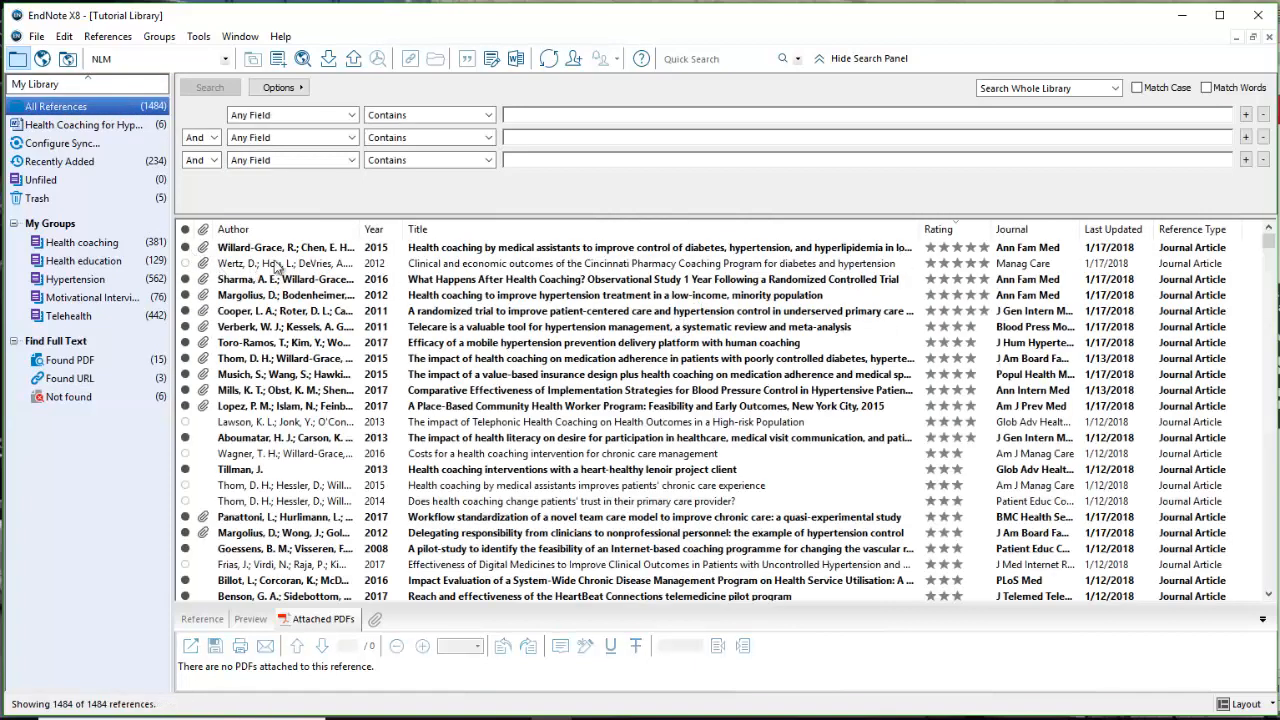
click(186, 264)
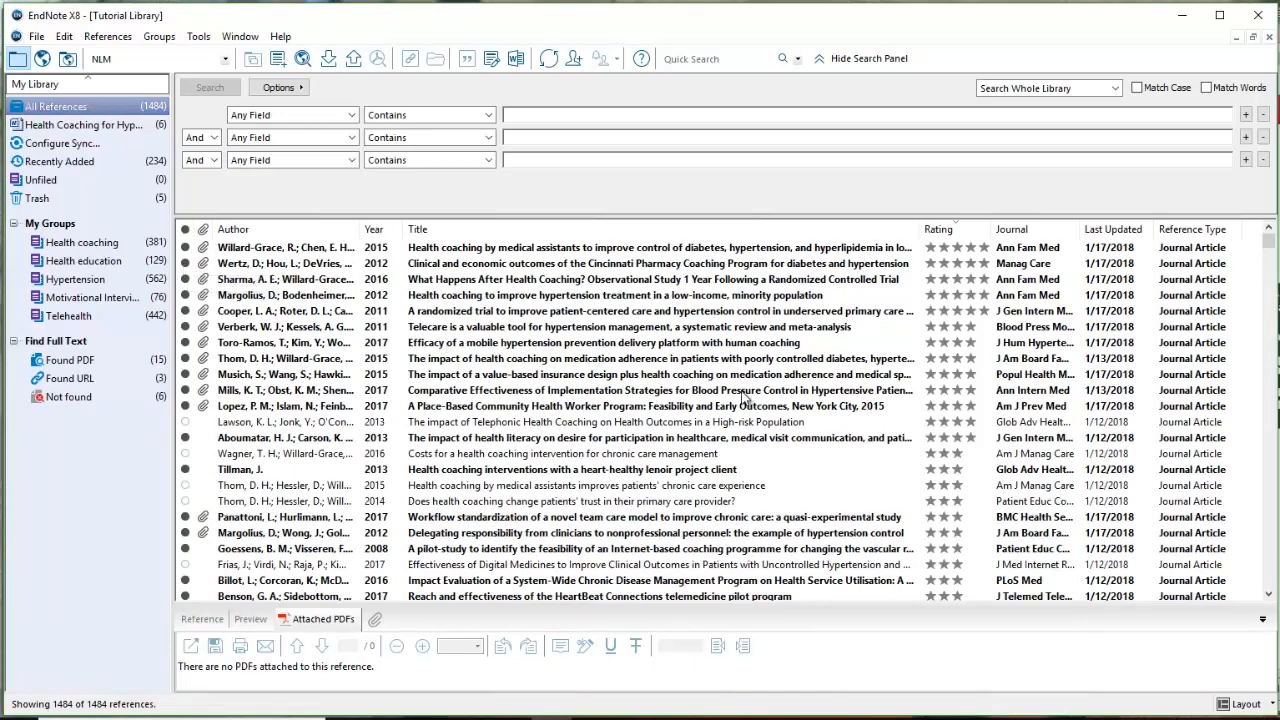